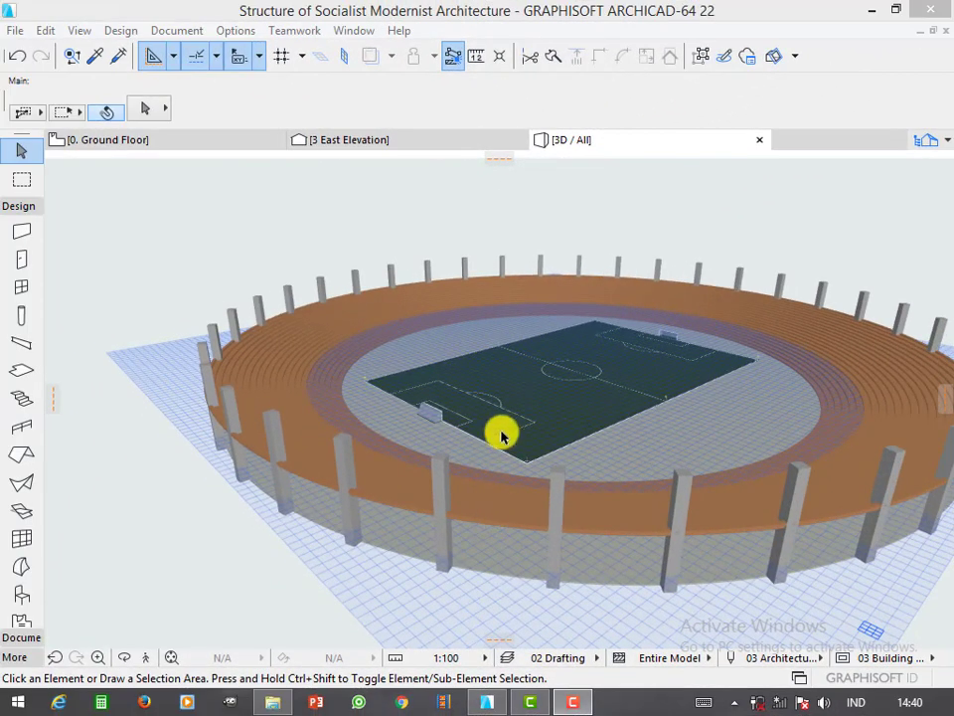
- Orbit the 3D stadium to a flatter view, then switch to the Ground Floor plan zoomed in
{"action": "left_click", "coordinate": [199, 497]}
{"action": "mouse_move", "coordinate": [388, 542]}
{"action": "middle_mouse_down", "text": "shift"}
{"action": "mouse_move", "coordinate": [483, 441]}
{"action": "mouse_move", "coordinate": [337, 379]}
{"action": "mouse_move", "coordinate": [373, 394]}
{"action": "mouse_move", "coordinate": [666, 355]}
{"action": "mouse_move", "coordinate": [328, 269]}
{"action": "mouse_move", "coordinate": [278, 235]}
{"action": "middle_mouse_up", "text": "shift"}
{"action": "left_click", "coordinate": [155, 137]}
{"action": "scroll", "coordinate": [487, 504], "scroll_direction": "up", "scroll_amount": 2}
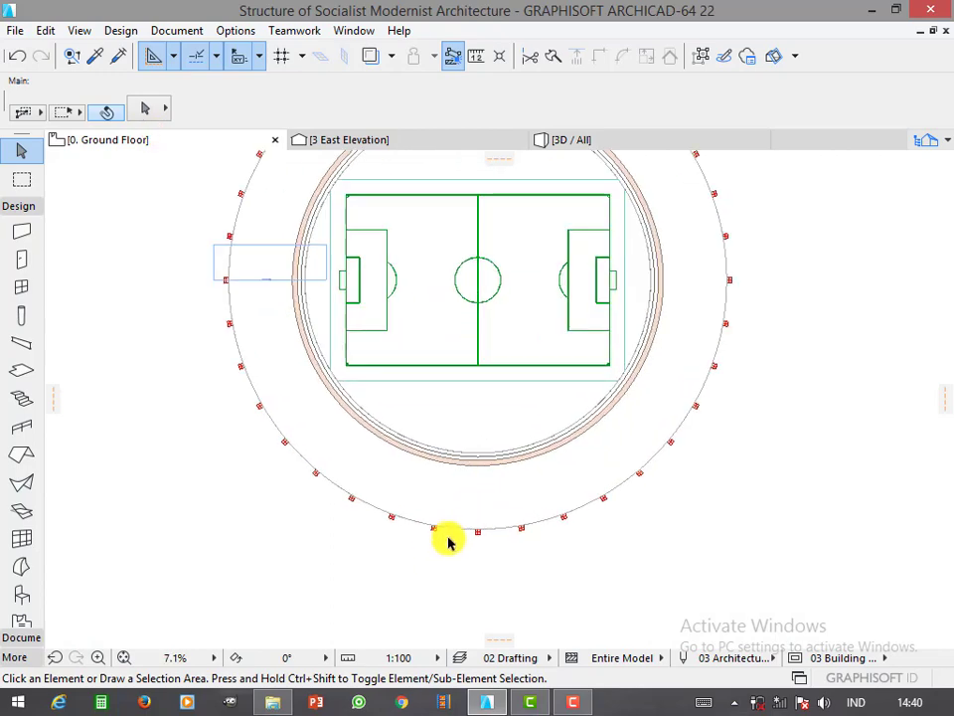
- Draw a triangular polygonal slab from the pitch's lower-right corner out to the outer ring
{"action": "mouse_move", "coordinate": [448, 542]}
{"action": "middle_mouse_down"}
{"action": "mouse_move", "coordinate": [447, 559]}
{"action": "mouse_move", "coordinate": [462, 554]}
{"action": "middle_mouse_up"}
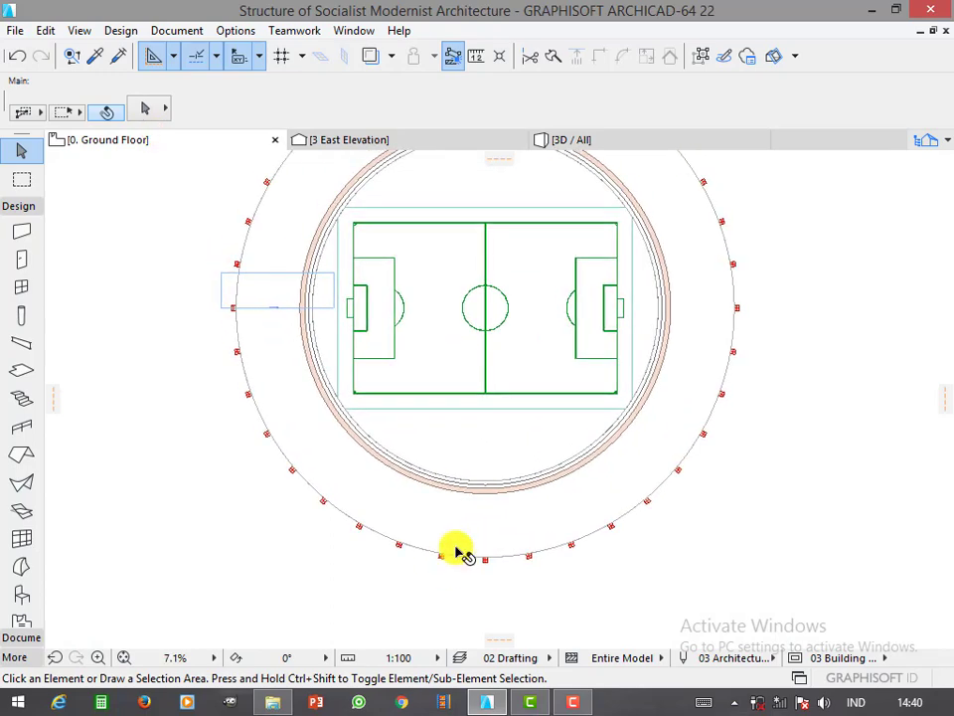
{"action": "left_click", "coordinate": [20, 372]}
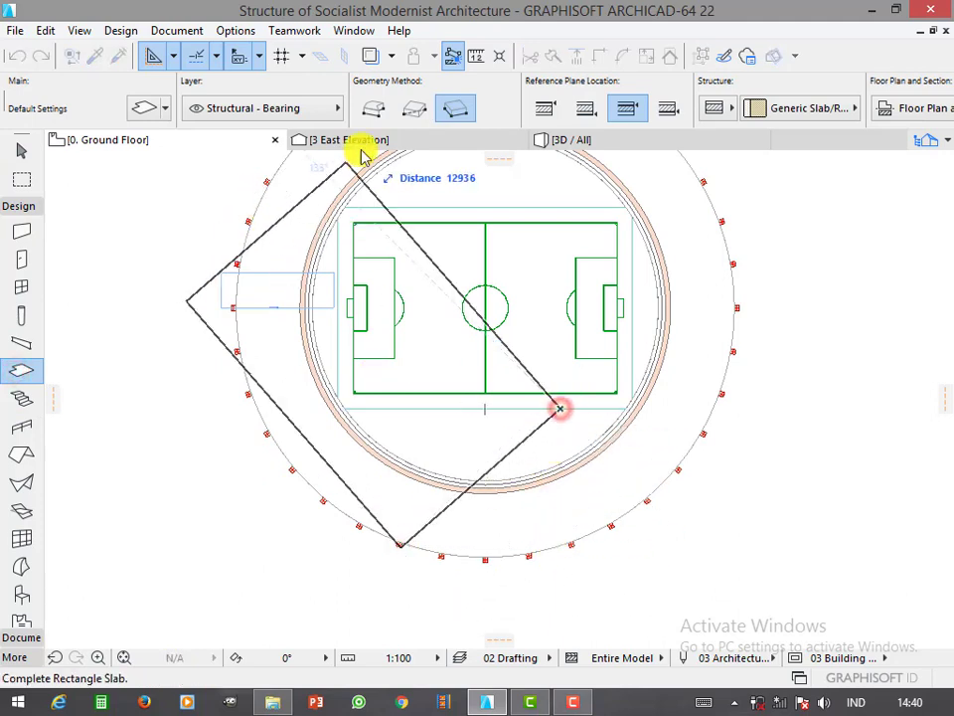
{"action": "left_click", "coordinate": [373, 107]}
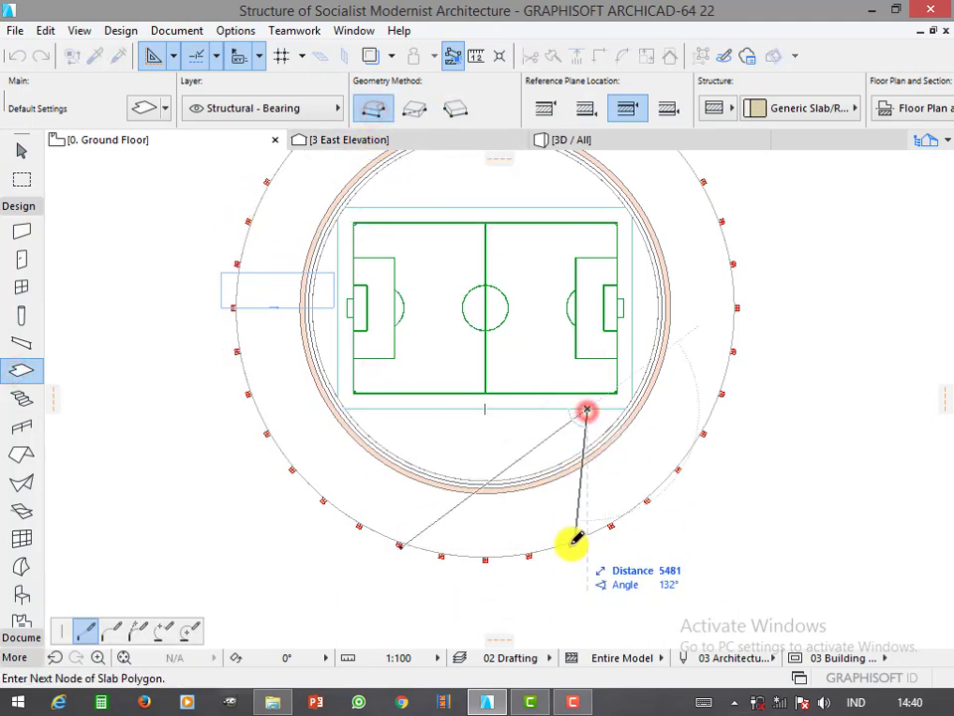
{"action": "scroll", "coordinate": [571, 542], "scroll_direction": "up", "scroll_amount": 2}
{"action": "left_click", "coordinate": [225, 542]}
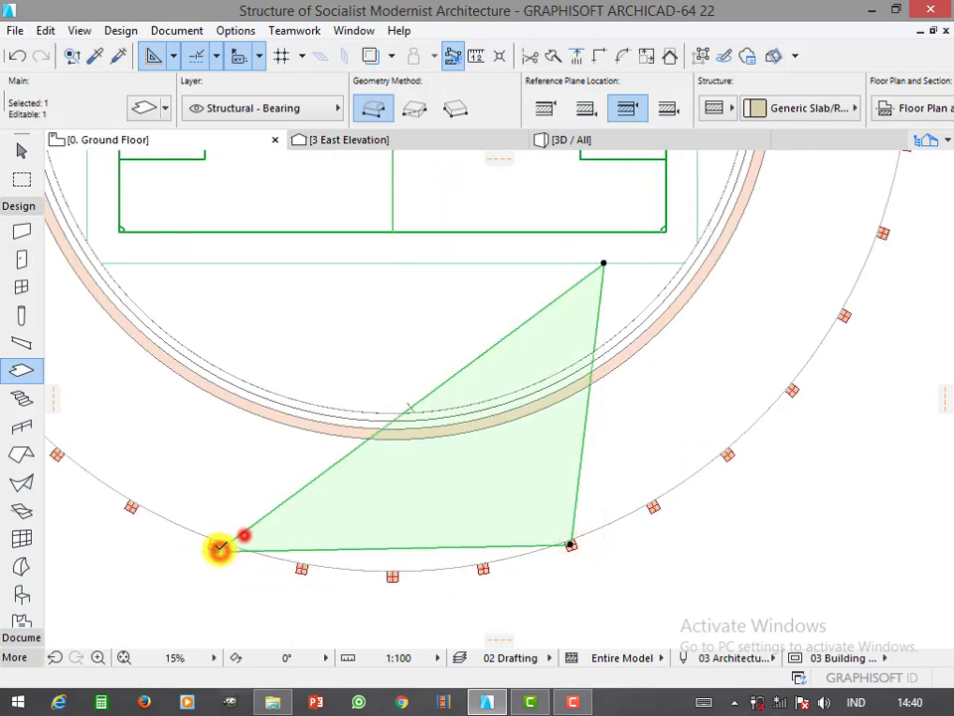
{"action": "left_click", "coordinate": [221, 547]}
- Reposition the slab's left corner onto the outer column ring
{"action": "left_click", "coordinate": [211, 545]}
{"action": "scroll", "coordinate": [201, 547], "scroll_direction": "up", "scroll_amount": 2}
{"action": "left_click", "coordinate": [221, 533]}
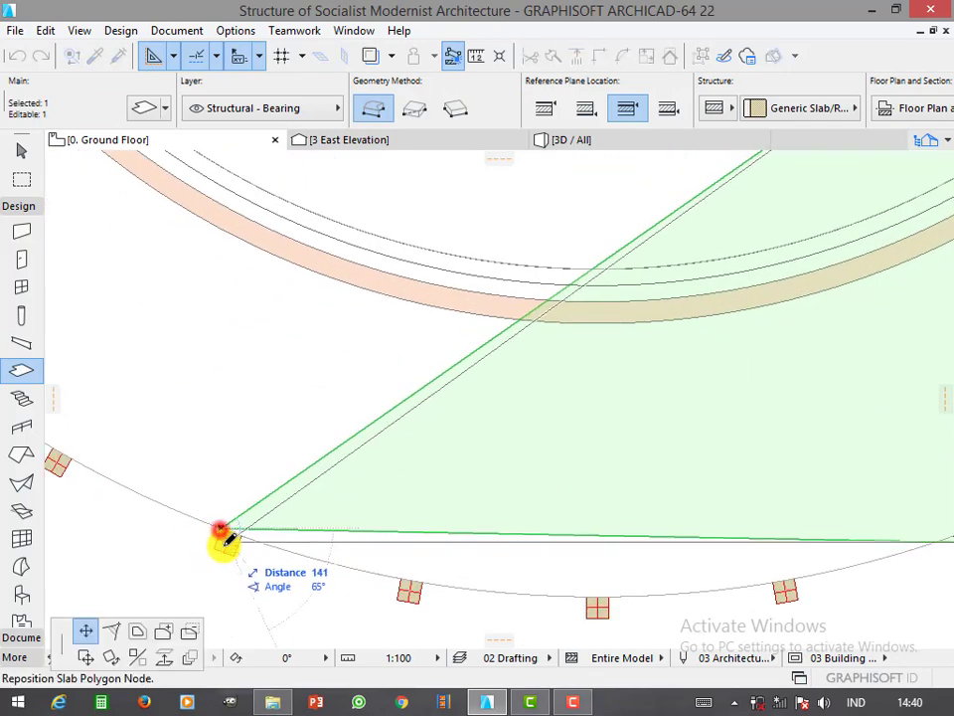
{"action": "left_click", "coordinate": [217, 535]}
{"action": "scroll", "coordinate": [95, 448], "scroll_direction": "down", "scroll_amount": 2}
{"action": "scroll", "coordinate": [563, 547], "scroll_direction": "up", "scroll_amount": 1}
- Curve the slab's bottom, left and right edges into arcs following the ring
{"action": "left_click", "coordinate": [573, 489]}
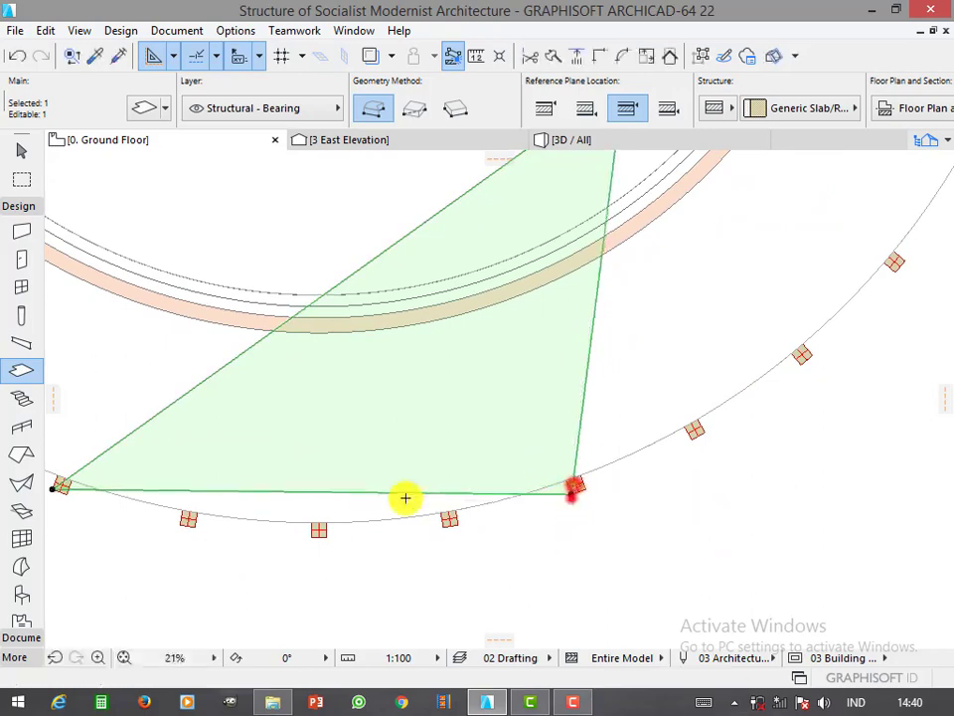
{"action": "left_click", "coordinate": [349, 490]}
{"action": "left_click", "coordinate": [318, 535]}
{"action": "scroll", "coordinate": [340, 448], "scroll_direction": "down", "scroll_amount": 3}
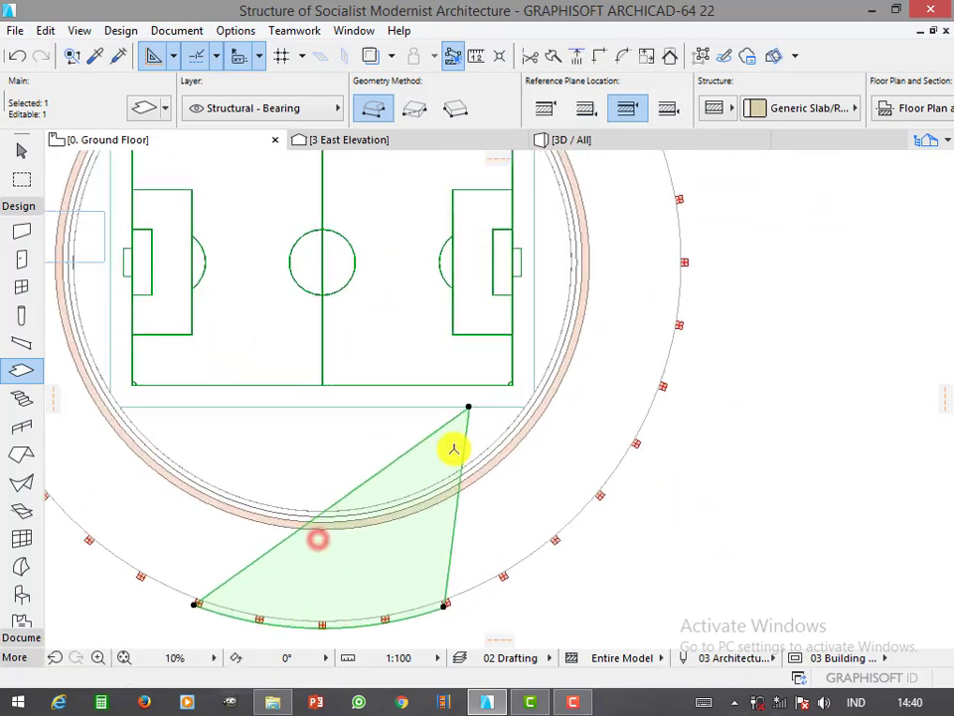
{"action": "left_click", "coordinate": [377, 473]}
{"action": "left_click", "coordinate": [383, 494]}
{"action": "left_click", "coordinate": [456, 459]}
{"action": "left_click", "coordinate": [459, 521]}
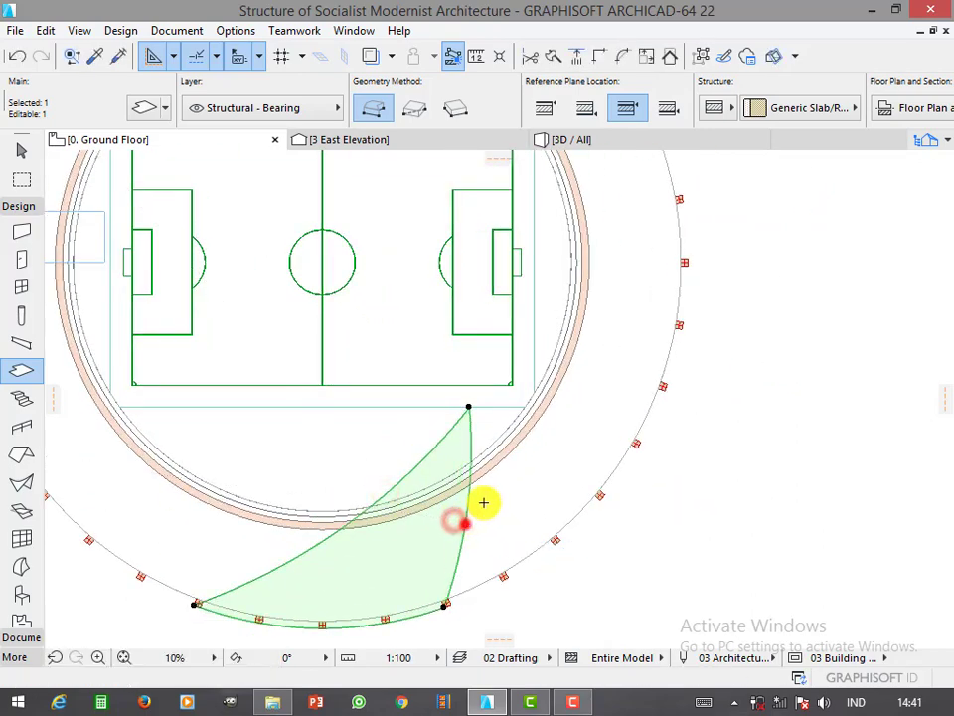
{"action": "scroll", "coordinate": [483, 503], "scroll_direction": "down", "scroll_amount": 1}
{"action": "scroll", "coordinate": [481, 488], "scroll_direction": "up", "scroll_amount": 1}
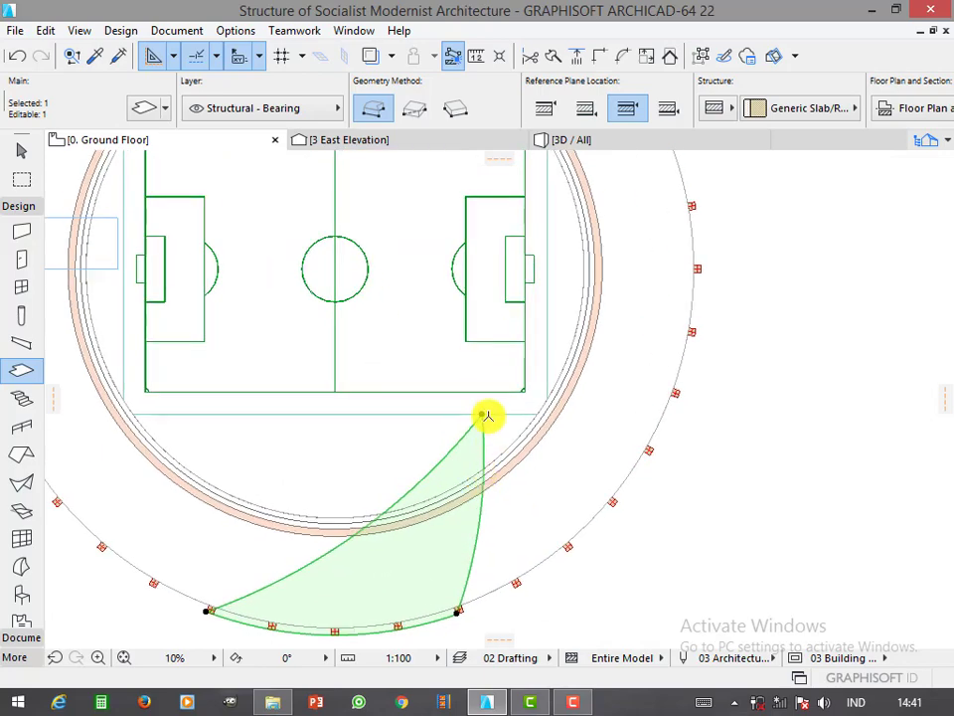
- Move the slab's inner tip up and to the right toward the pitch
{"action": "left_click", "coordinate": [483, 412]}
{"action": "left_click", "coordinate": [559, 325]}
{"action": "scroll", "coordinate": [551, 453], "scroll_direction": "down", "scroll_amount": 1}
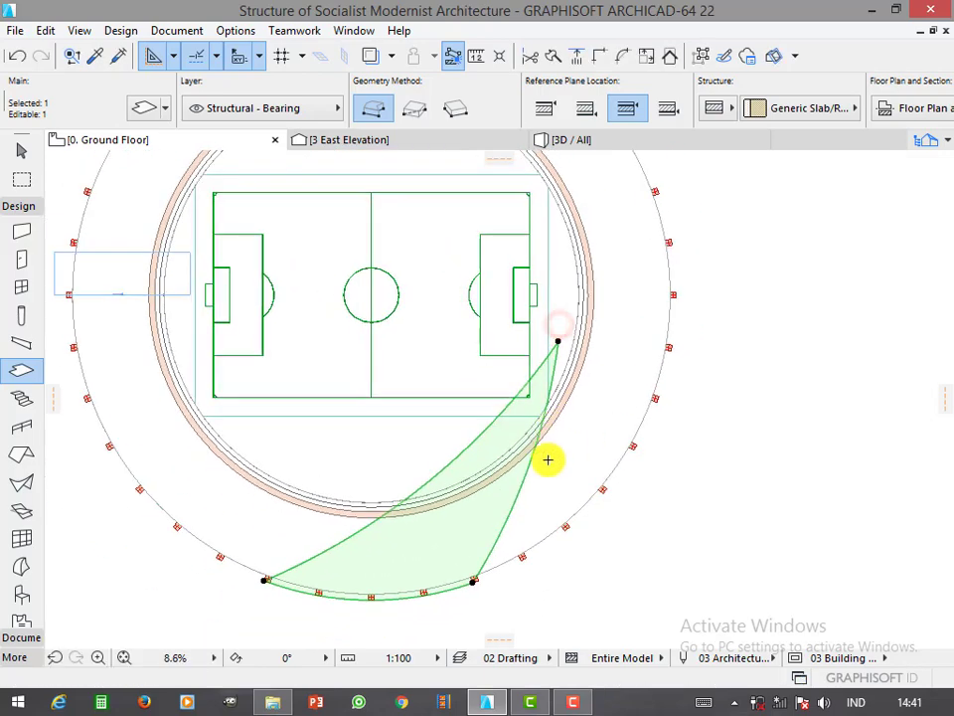
{"action": "scroll", "coordinate": [450, 374], "scroll_direction": "down", "scroll_amount": 1}
{"action": "key", "text": "ctrl+e"}
- Rotate the slab about the pitch centre, then undo the rotated copy
{"action": "left_click", "coordinate": [446, 366]}
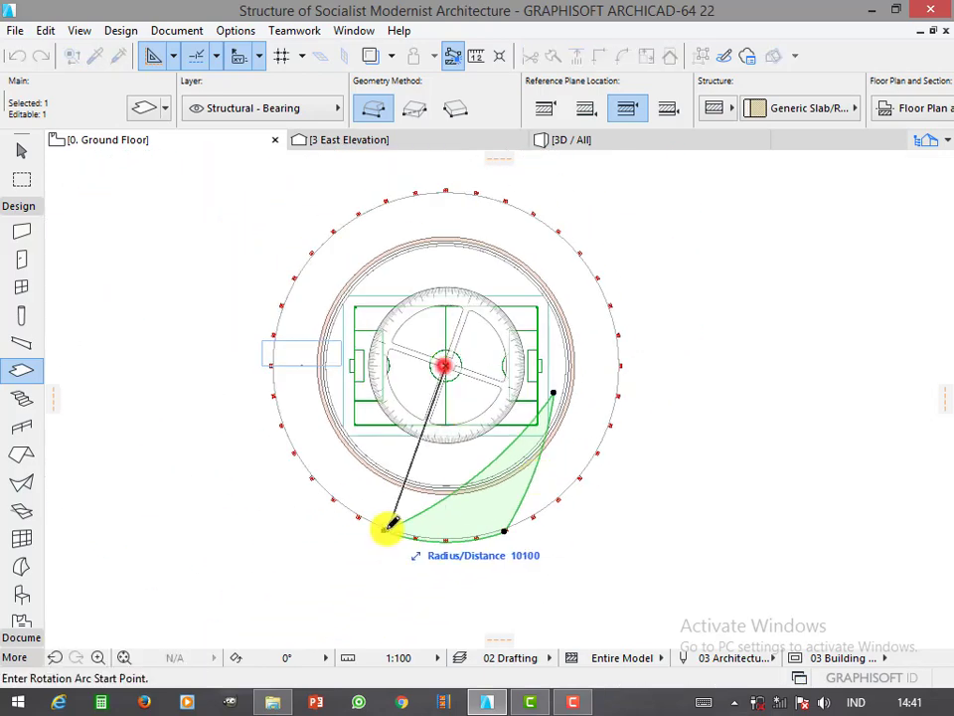
{"action": "left_click", "coordinate": [384, 529]}
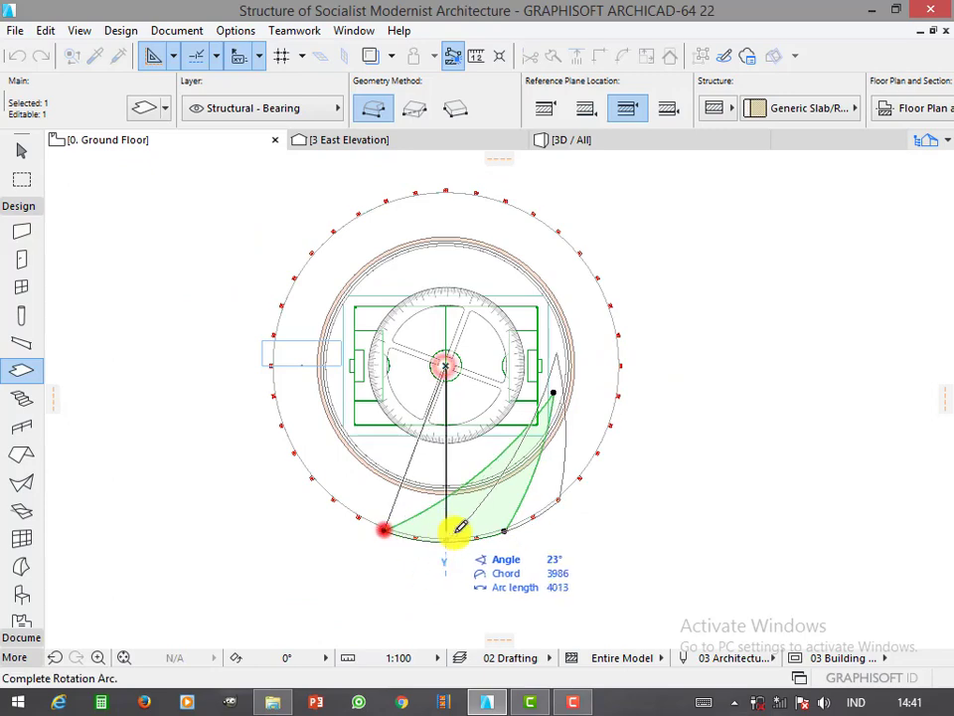
{"action": "left_click", "coordinate": [507, 527]}
{"action": "scroll", "coordinate": [531, 408], "scroll_direction": "up", "scroll_amount": 1}
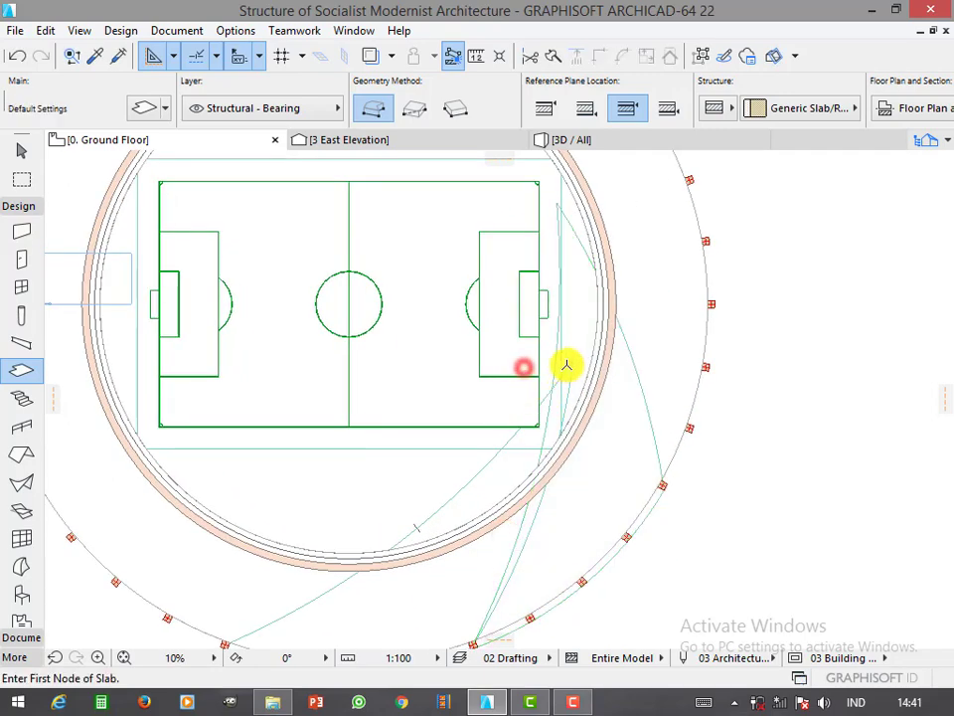
{"action": "left_click", "coordinate": [573, 365], "text": "shift"}
{"action": "scroll", "coordinate": [573, 365], "scroll_direction": "down", "scroll_amount": 2}
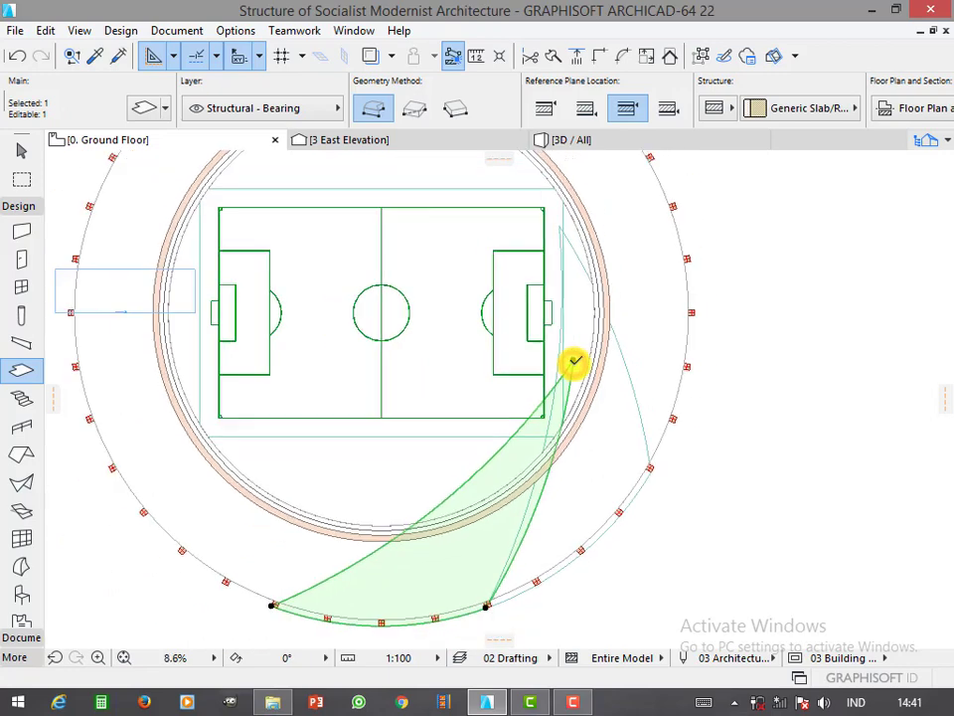
{"action": "left_click", "coordinate": [589, 542]}
{"action": "key", "text": "ctrl+z"}
- Rotate the slab again about the stadium centre to a new spot along the ring
{"action": "key", "text": "ctrl+e"}
{"action": "left_click", "coordinate": [443, 329]}
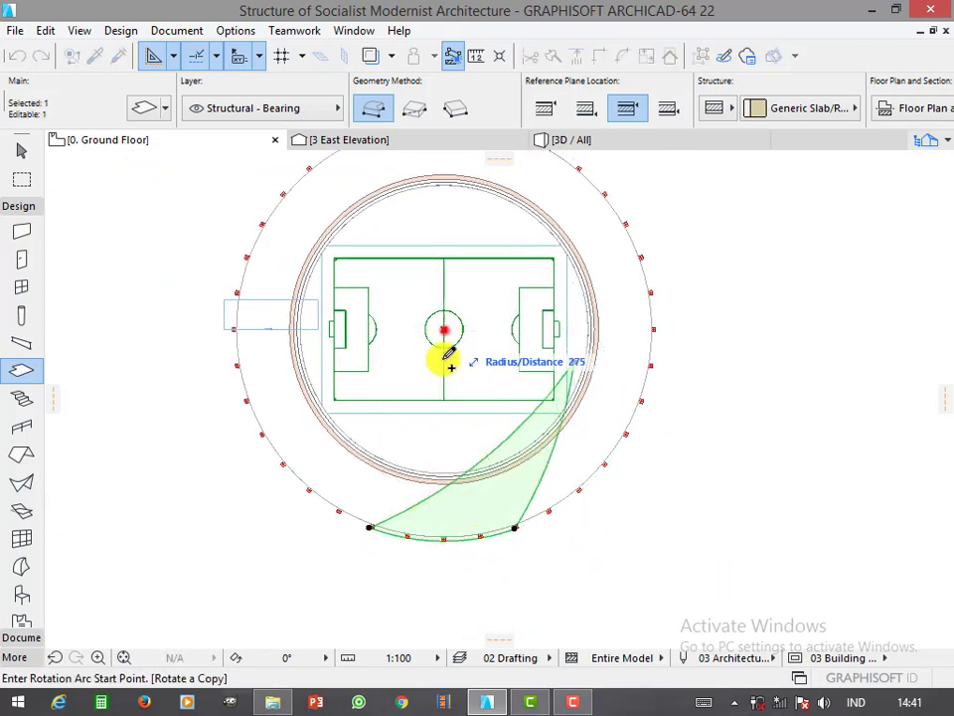
{"action": "left_click", "coordinate": [369, 527]}
{"action": "left_click", "coordinate": [482, 537]}
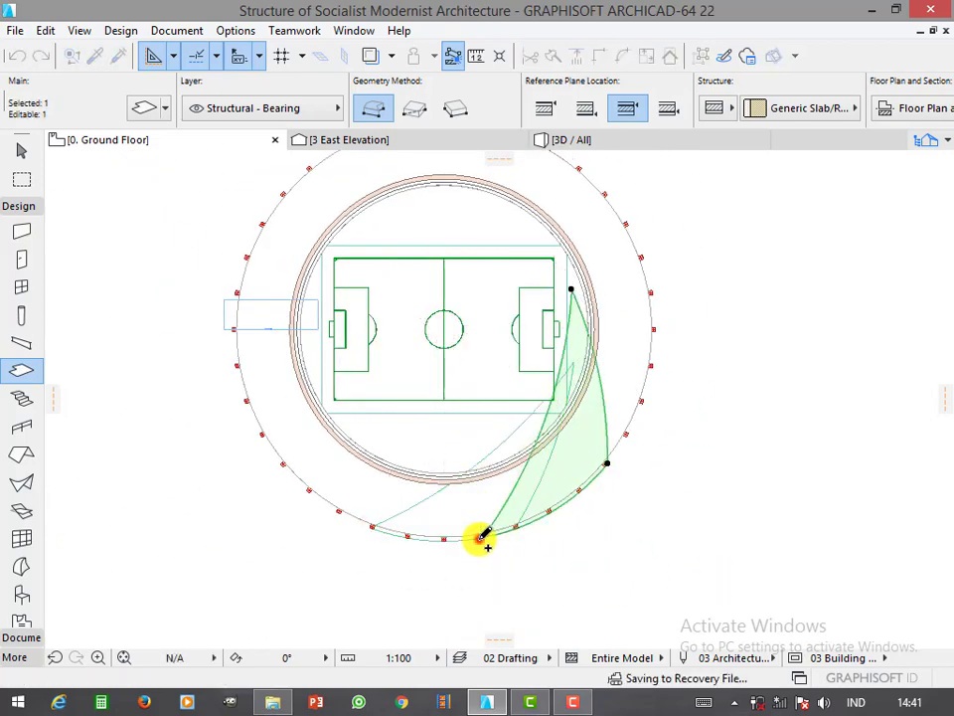
{"action": "scroll", "coordinate": [519, 393], "scroll_direction": "up", "scroll_amount": 2}
- Move the rotated slab's inner tip near the pitch corner, then undo that edit
{"action": "left_click", "coordinate": [606, 351], "text": "shift"}
{"action": "left_click", "coordinate": [606, 351]}
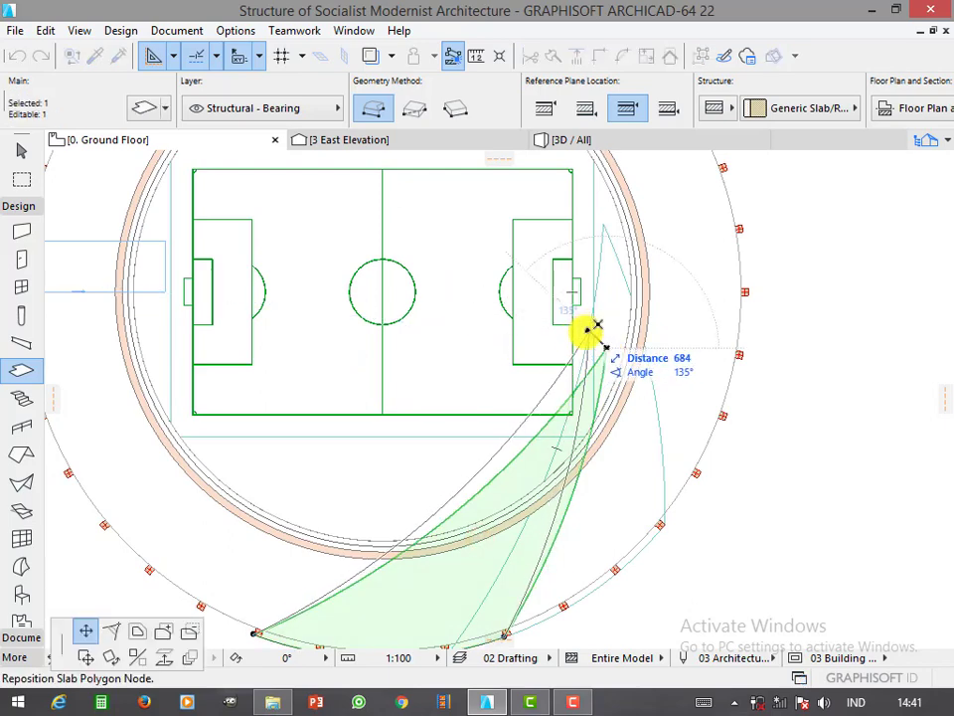
{"action": "left_click", "coordinate": [577, 336]}
{"action": "scroll", "coordinate": [571, 334], "scroll_direction": "down", "scroll_amount": 1}
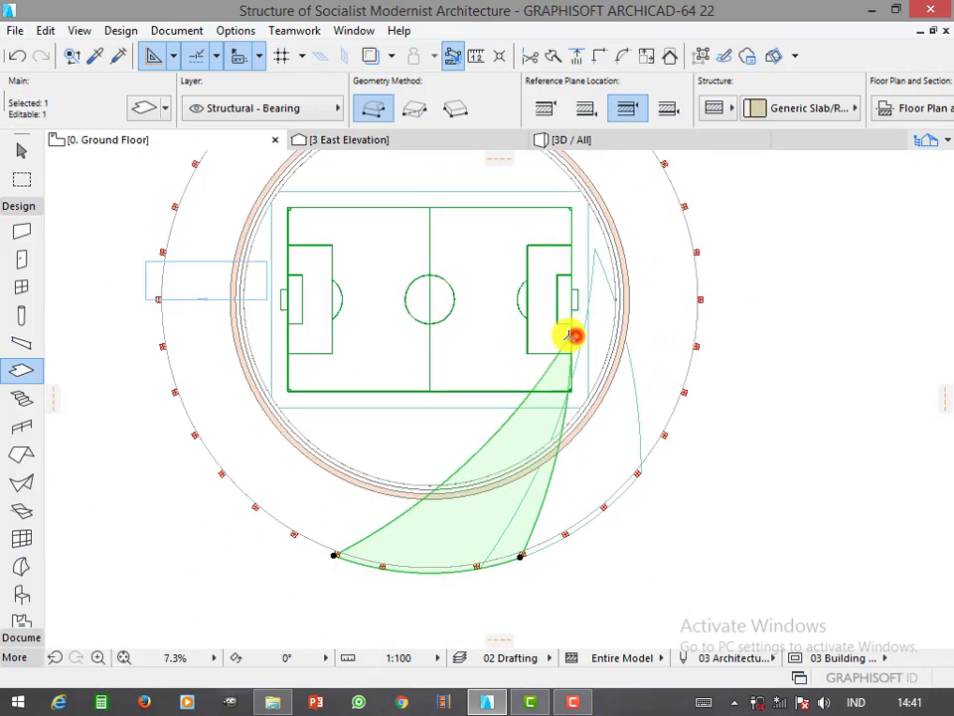
{"action": "scroll", "coordinate": [607, 446], "scroll_direction": "down", "scroll_amount": 1}
{"action": "left_click", "coordinate": [628, 478]}
{"action": "scroll", "coordinate": [559, 341], "scroll_direction": "up", "scroll_amount": 1}
{"action": "scroll", "coordinate": [599, 396], "scroll_direction": "up", "scroll_amount": 2}
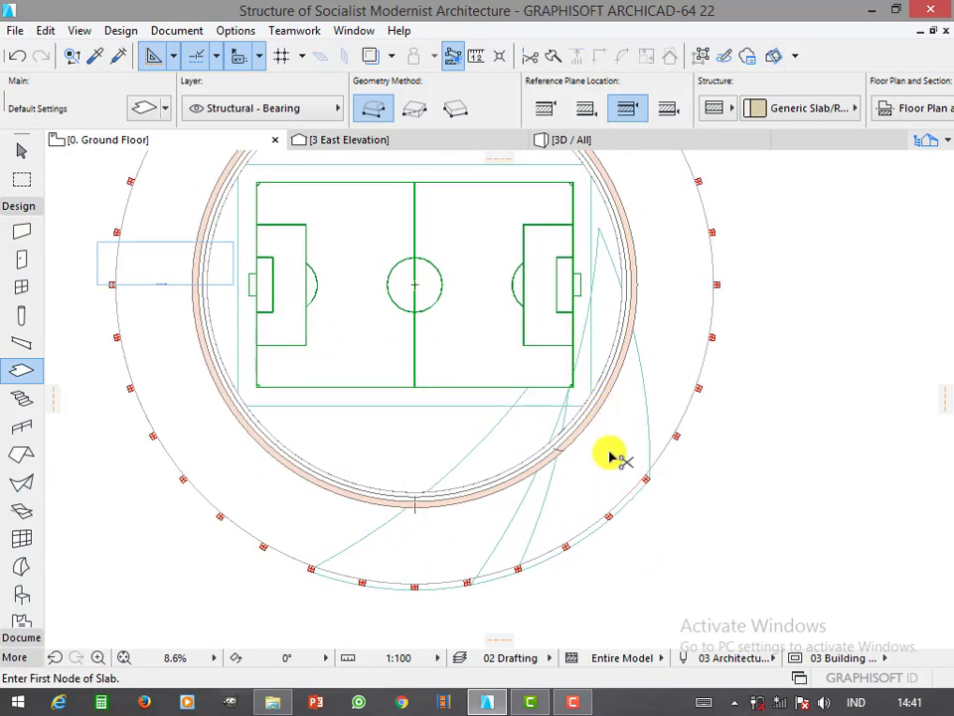
{"action": "key", "text": "ctrl+z"}
- Place the slab's inner tip at the pitch corner and reselect the slab
{"action": "scroll", "coordinate": [619, 440], "scroll_direction": "down", "scroll_amount": 1}
{"action": "left_click", "coordinate": [606, 351], "text": "shift"}
{"action": "left_click", "coordinate": [607, 351]}
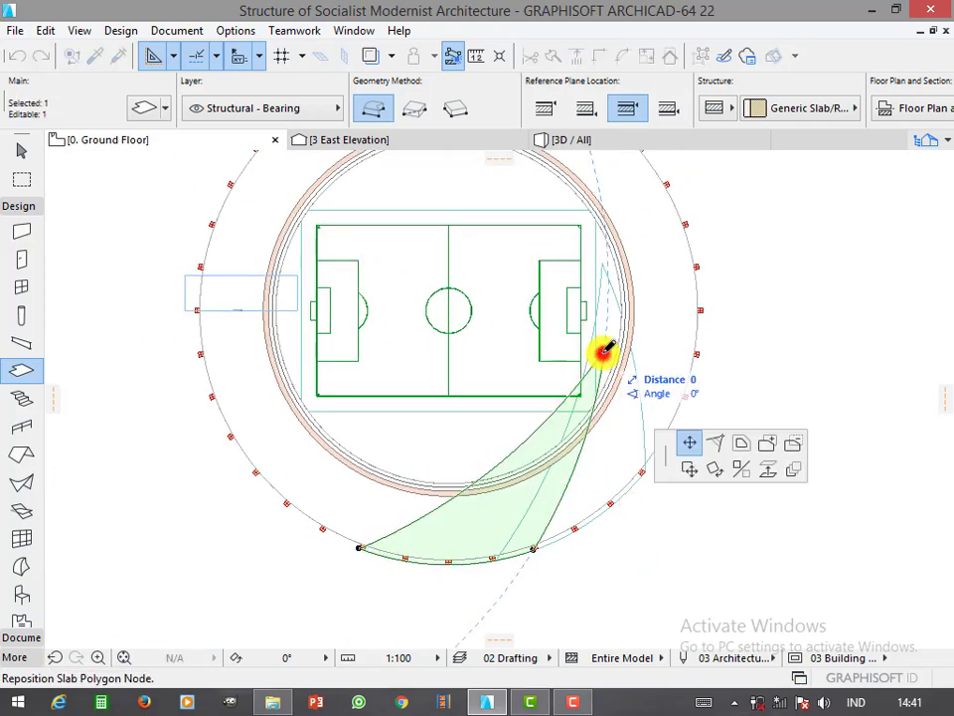
{"action": "left_click", "coordinate": [570, 398]}
{"action": "left_click", "coordinate": [620, 460]}
{"action": "left_click", "coordinate": [543, 494]}
{"action": "scroll", "coordinate": [508, 416], "scroll_direction": "down", "scroll_amount": 2}
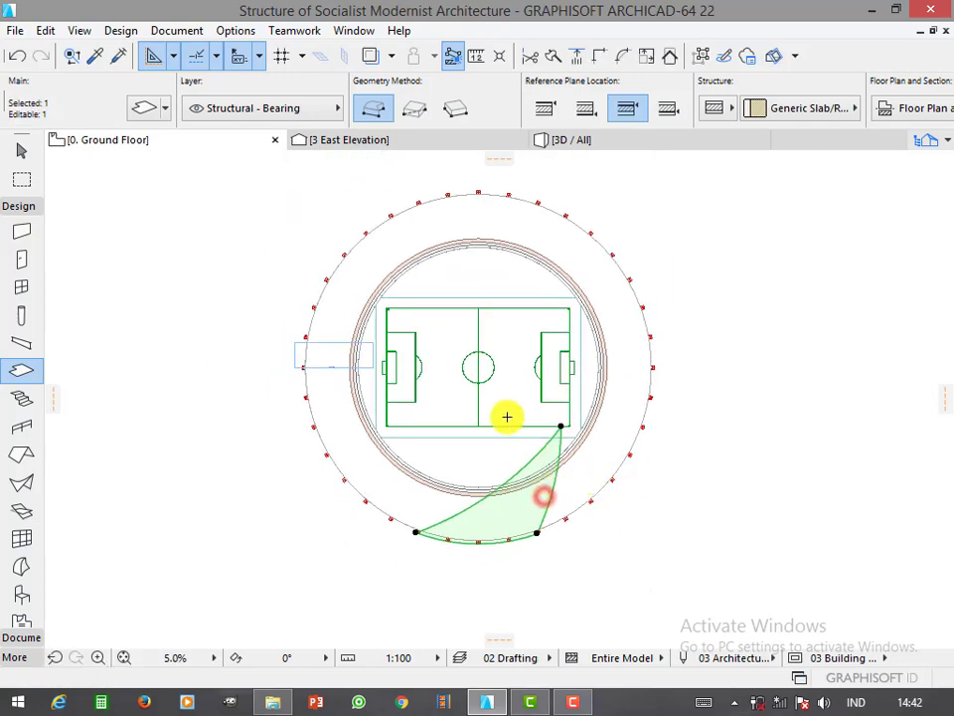
- Rotate the roof slab about 32 degrees around the stadium centre
{"action": "key", "text": "ctrl+e"}
{"action": "left_click", "coordinate": [478, 371]}
{"action": "left_click", "coordinate": [420, 530]}
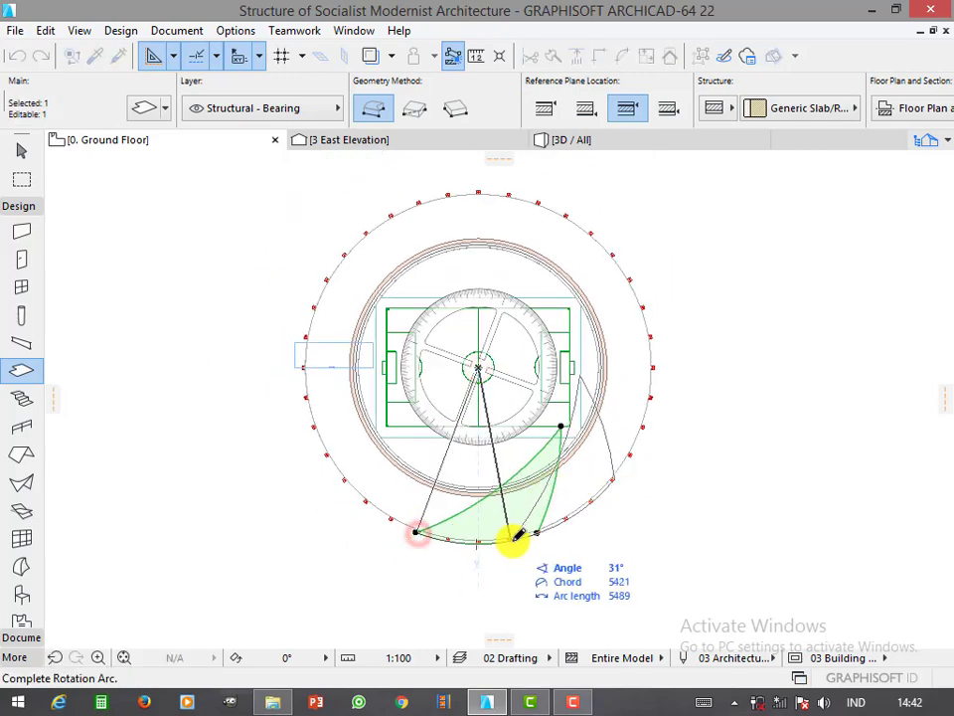
{"action": "scroll", "coordinate": [512, 537], "scroll_direction": "up", "scroll_amount": 2}
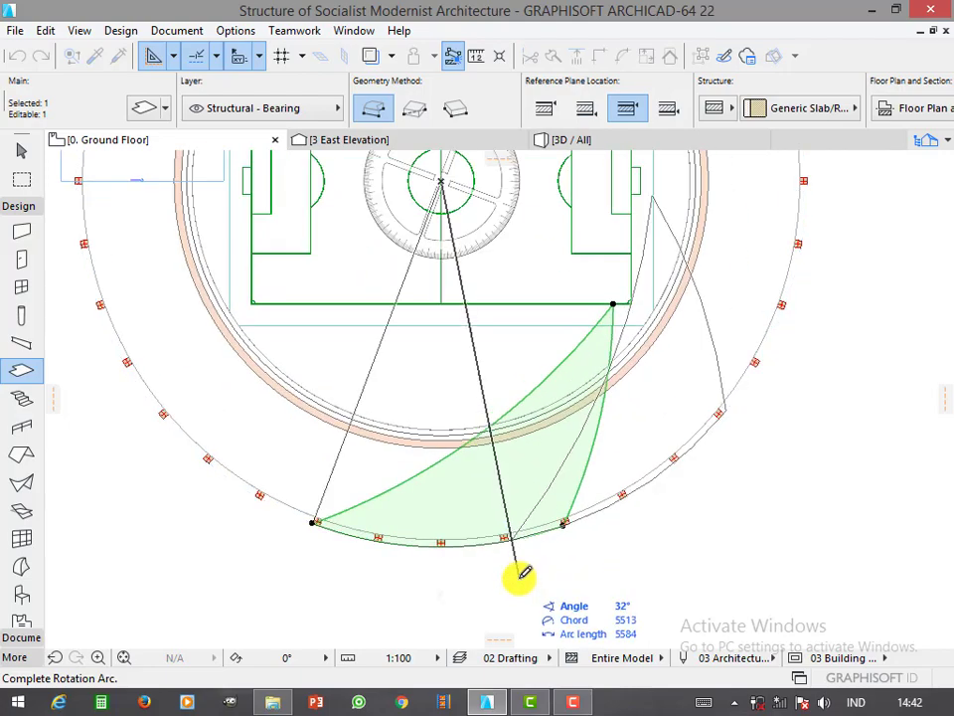
{"action": "left_click", "coordinate": [519, 576]}
{"action": "left_click", "coordinate": [481, 489]}
{"action": "scroll", "coordinate": [429, 553], "scroll_direction": "up", "scroll_amount": 1}
- Reselect the rotated slab and open the 3D view of the whole model
{"action": "left_click", "coordinate": [575, 579]}
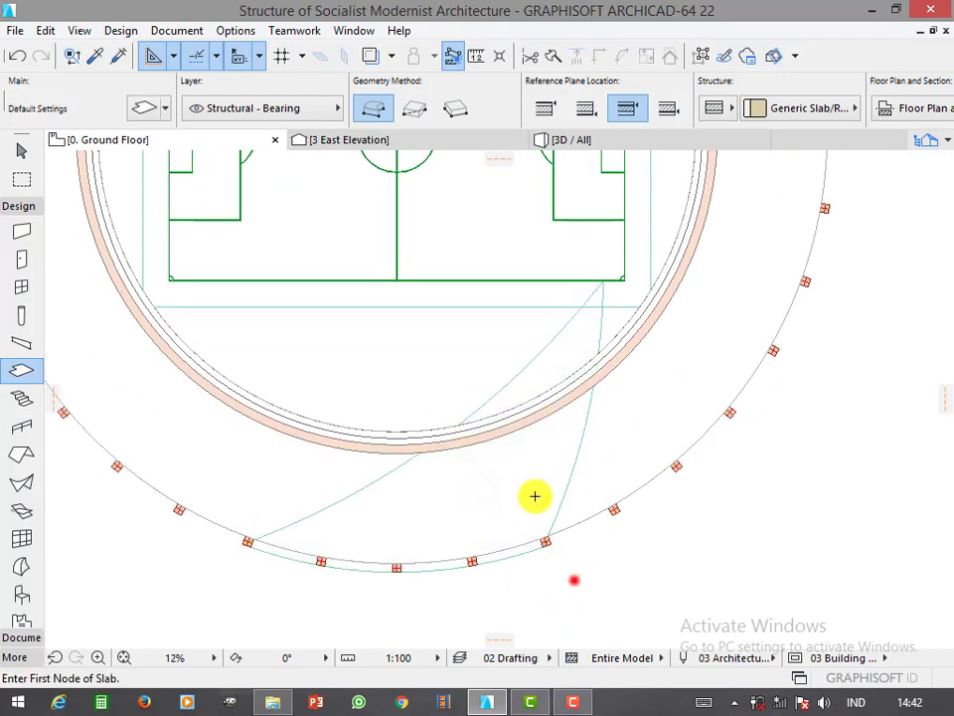
{"action": "right_click", "coordinate": [531, 488]}
{"action": "left_click", "coordinate": [596, 396]}
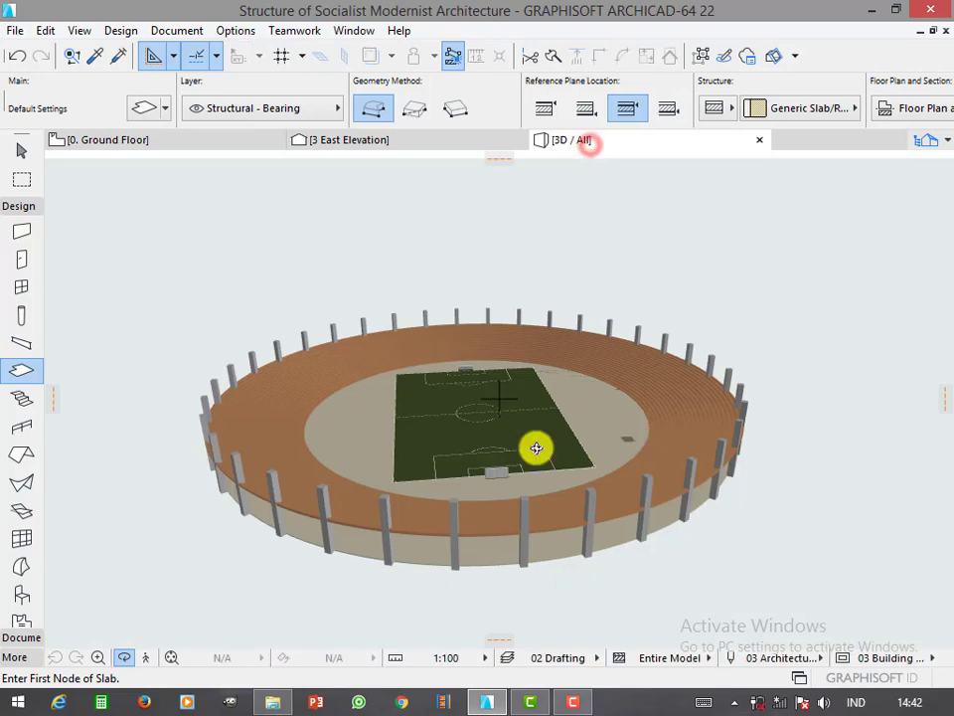
- Raise the slab's outer corner 2000 so the roof piece tilts upward
{"action": "mouse_move", "coordinate": [535, 445]}
{"action": "middle_mouse_down", "text": "shift"}
{"action": "mouse_move", "coordinate": [793, 404]}
{"action": "mouse_move", "coordinate": [473, 400]}
{"action": "mouse_move", "coordinate": [423, 421]}
{"action": "middle_mouse_up", "text": "shift"}
{"action": "scroll", "coordinate": [399, 407], "scroll_direction": "up", "scroll_amount": 3}
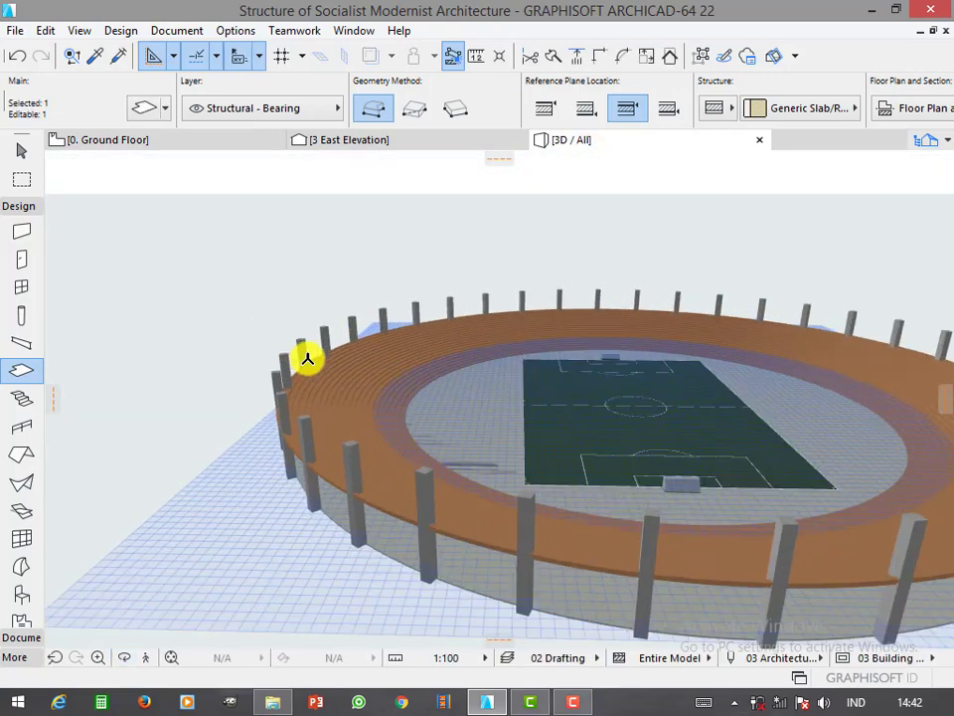
{"action": "left_click", "coordinate": [357, 372]}
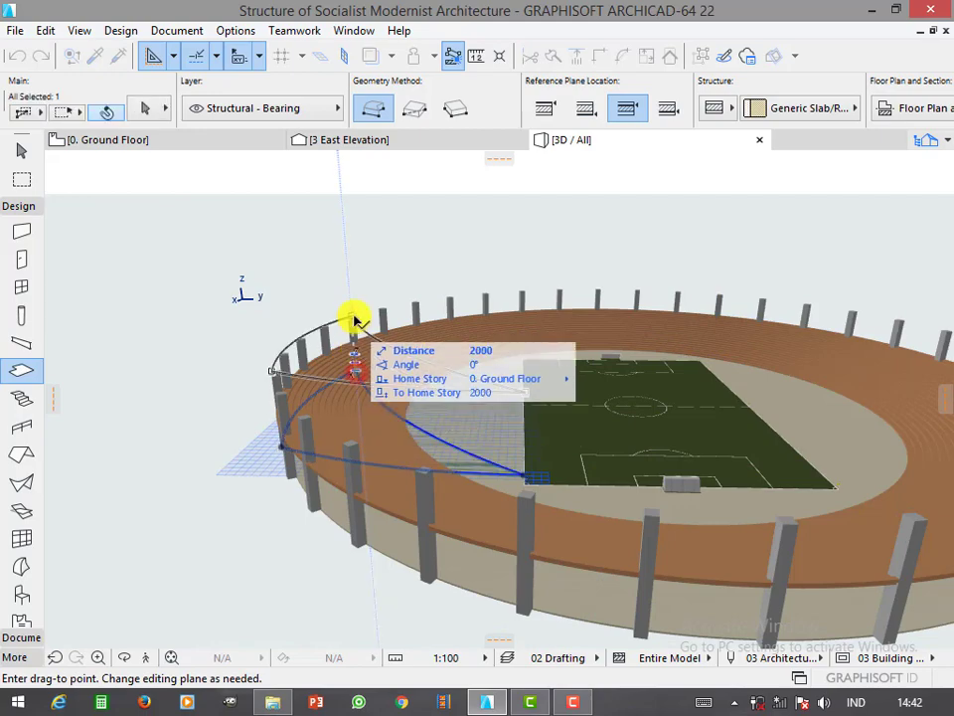
{"action": "left_click", "coordinate": [358, 311]}
{"action": "scroll", "coordinate": [357, 312], "scroll_direction": "up", "scroll_amount": 3}
{"action": "scroll", "coordinate": [326, 375], "scroll_direction": "up", "scroll_amount": 2}
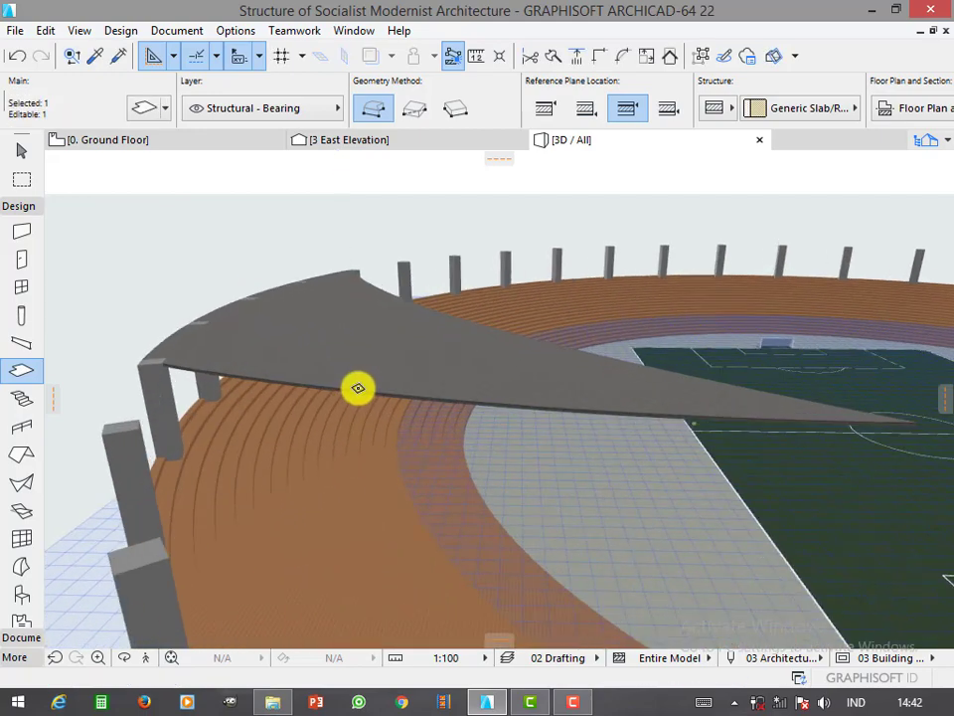
- Convert the tilted slab into a morph
{"action": "right_click", "coordinate": [269, 256]}
{"action": "left_click", "coordinate": [324, 422]}
{"action": "left_click", "coordinate": [576, 280]}
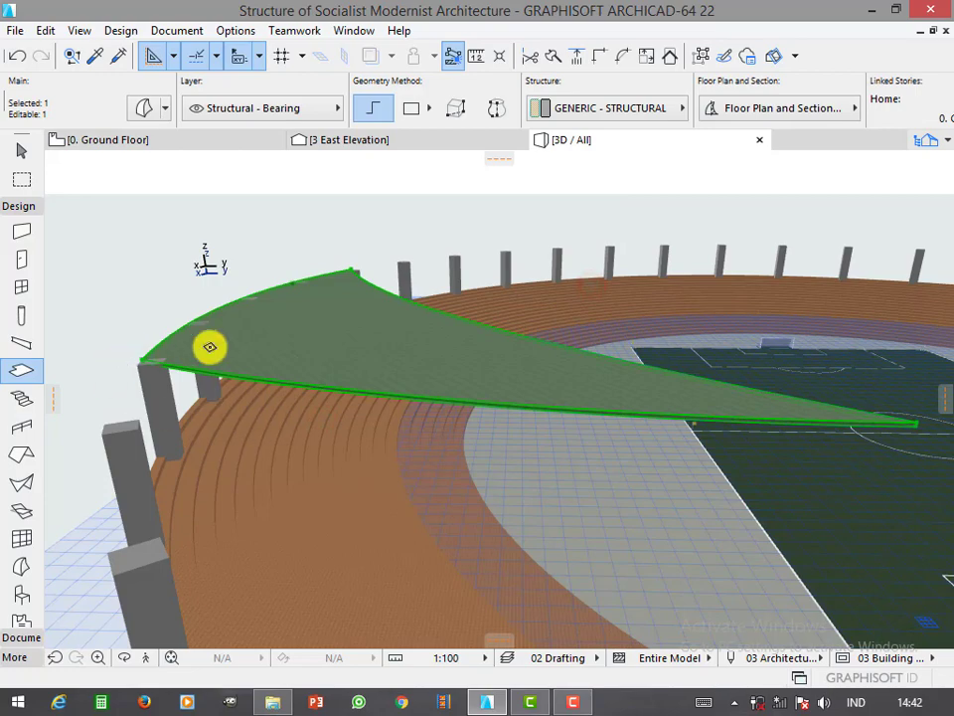
{"action": "middle_click_drag", "start_coordinate": [210, 347], "coordinate": [213, 372], "text": "shift"}
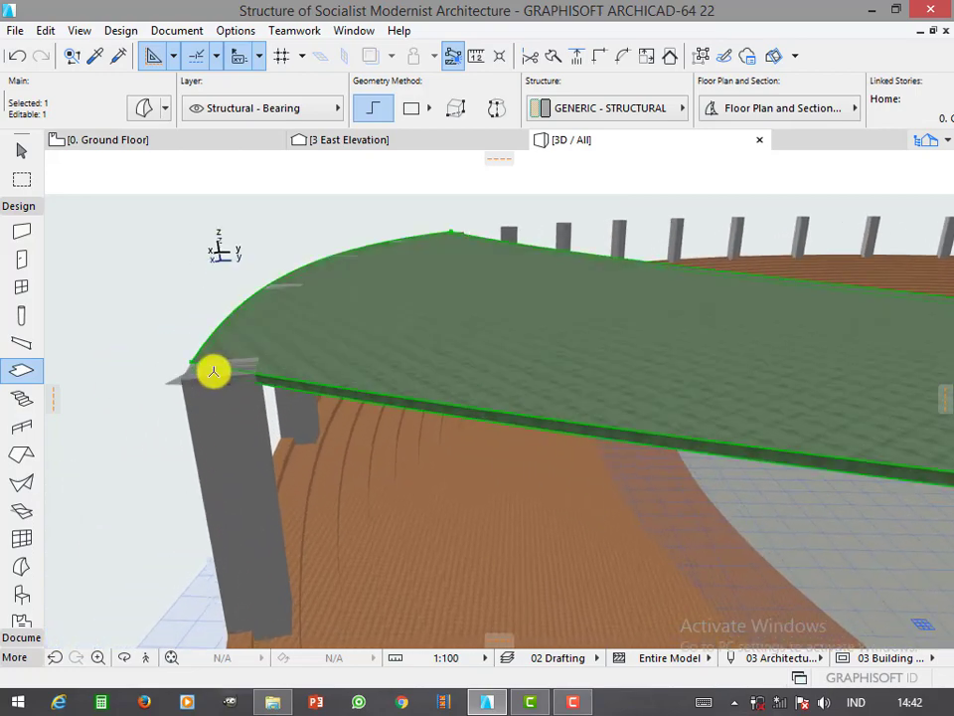
{"action": "left_click", "coordinate": [139, 309]}
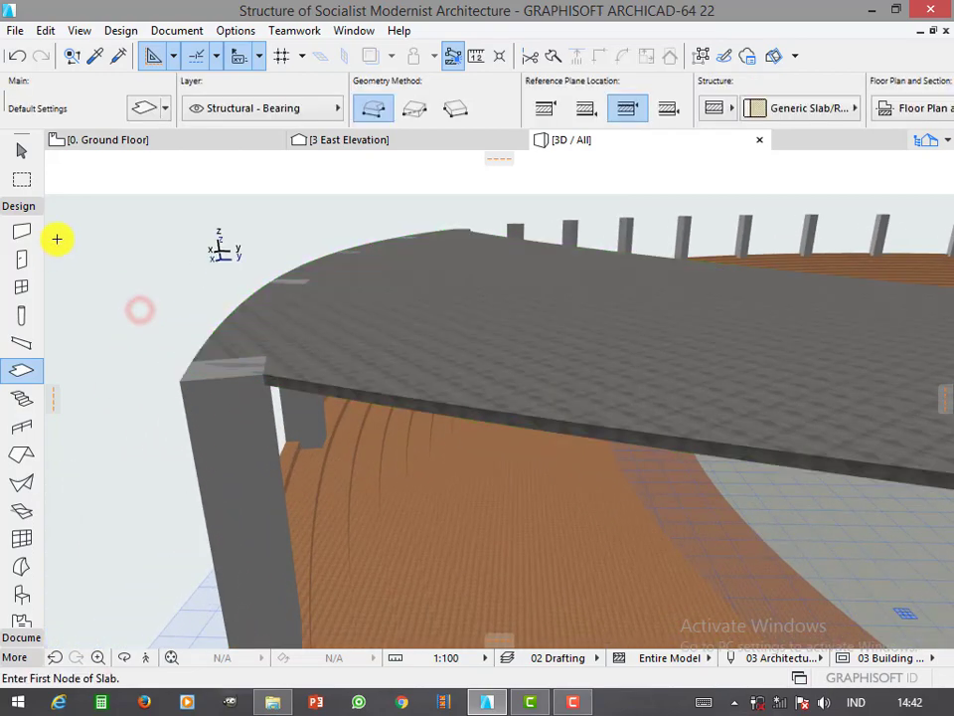
- Select the morph roof and start a Ctrl+D move, then cancel it
{"action": "left_click", "coordinate": [16, 149]}
{"action": "scroll", "coordinate": [326, 397], "scroll_direction": "up", "scroll_amount": 2}
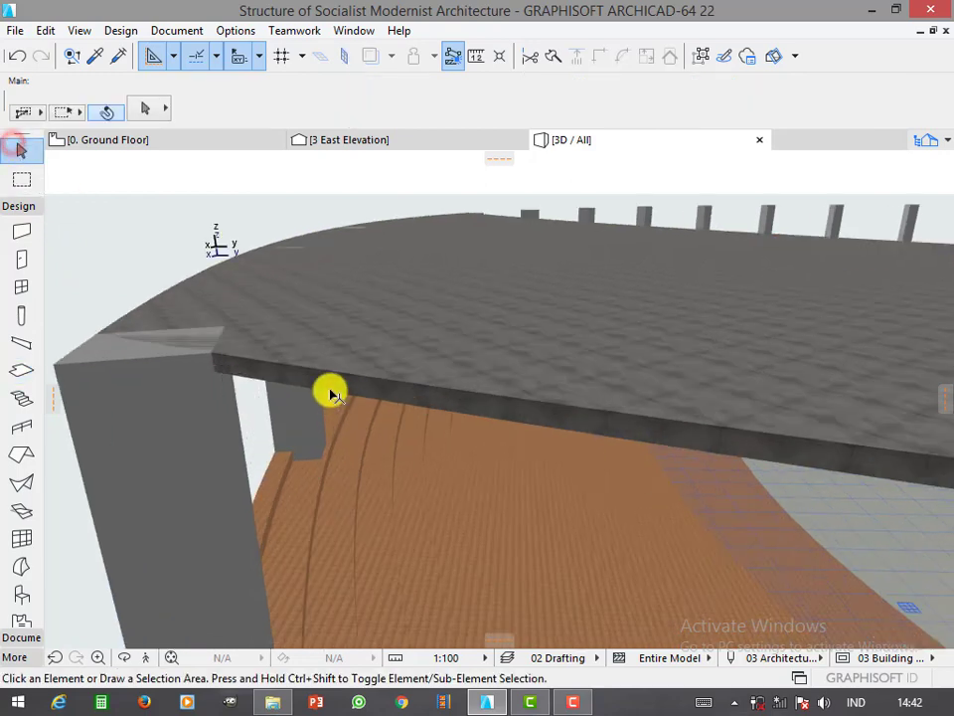
{"action": "left_click", "coordinate": [331, 388]}
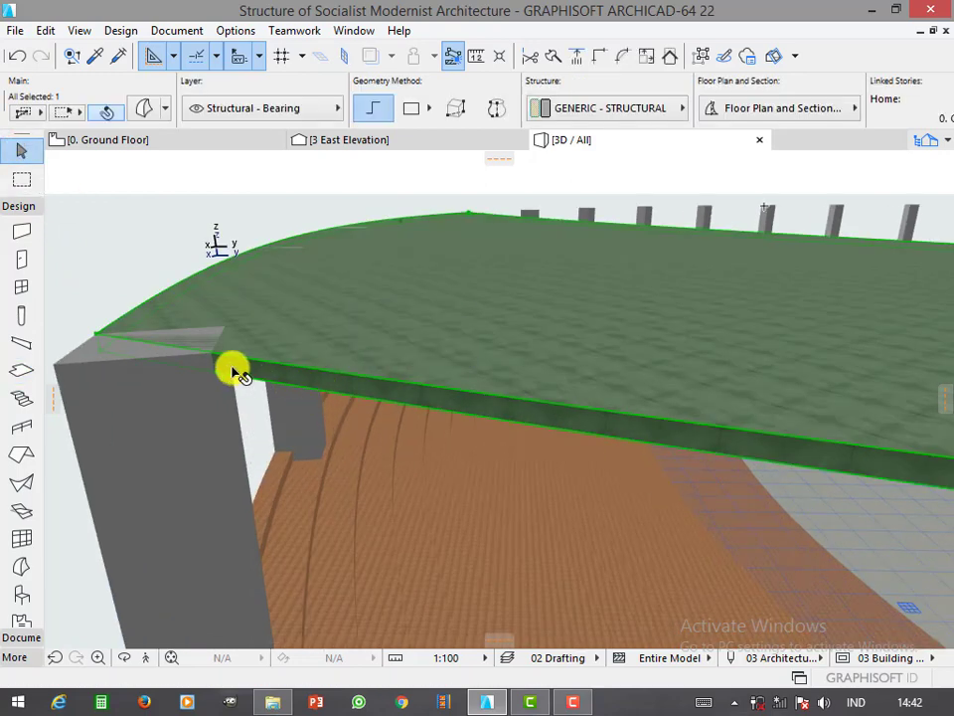
{"action": "key", "text": "ctrl+d"}
{"action": "left_click", "coordinate": [97, 337]}
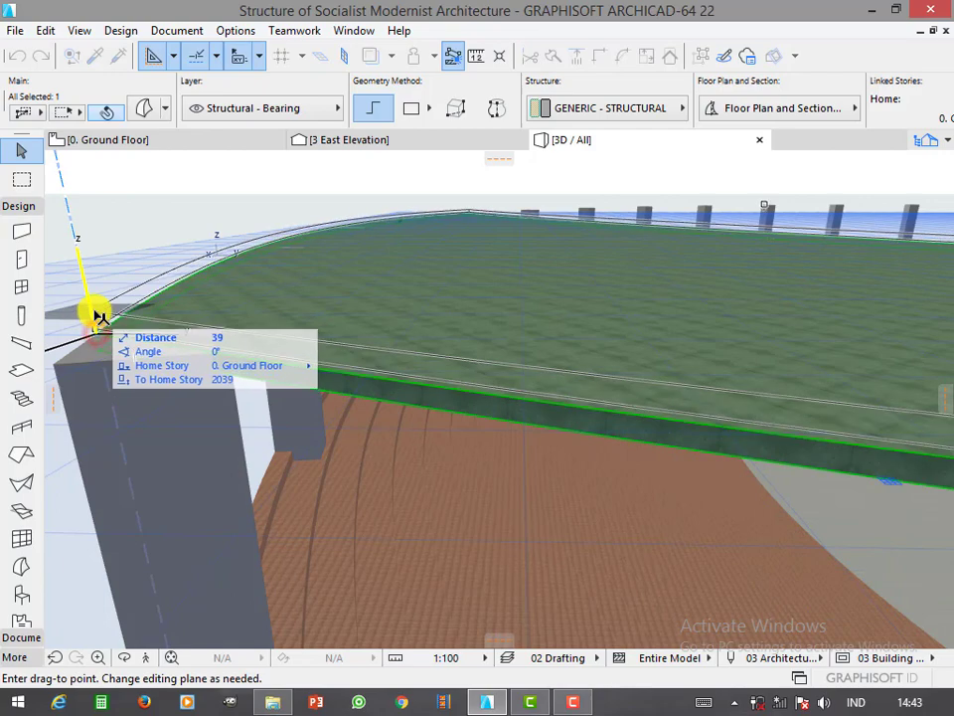
{"action": "key", "text": "Escape"}
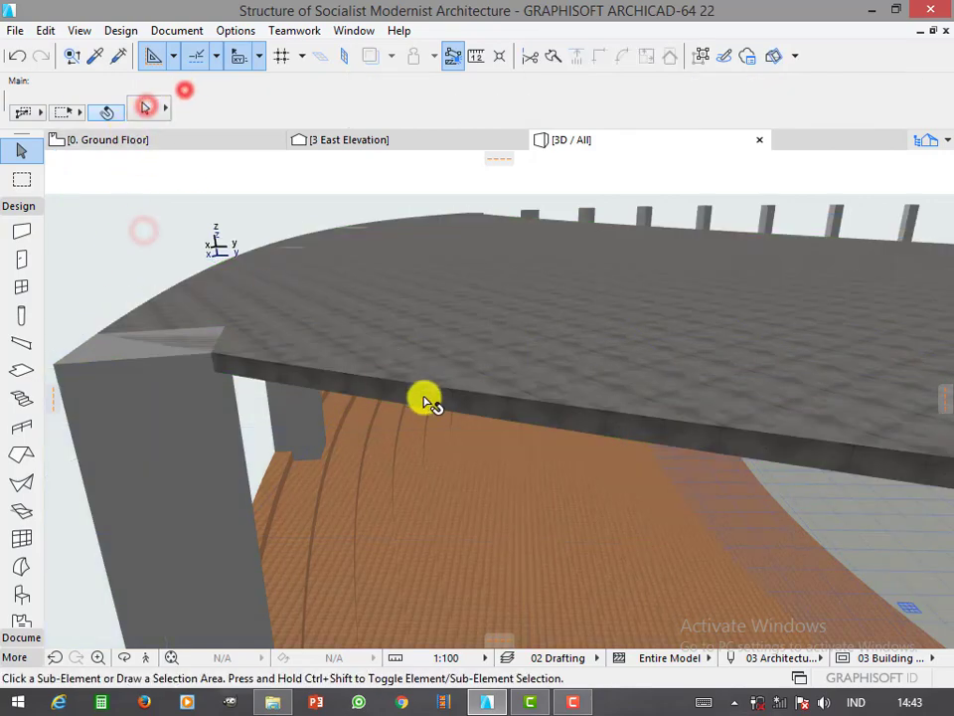
- Drag the morph roof piece up from its corner to its raised height
{"action": "left_click", "coordinate": [426, 397]}
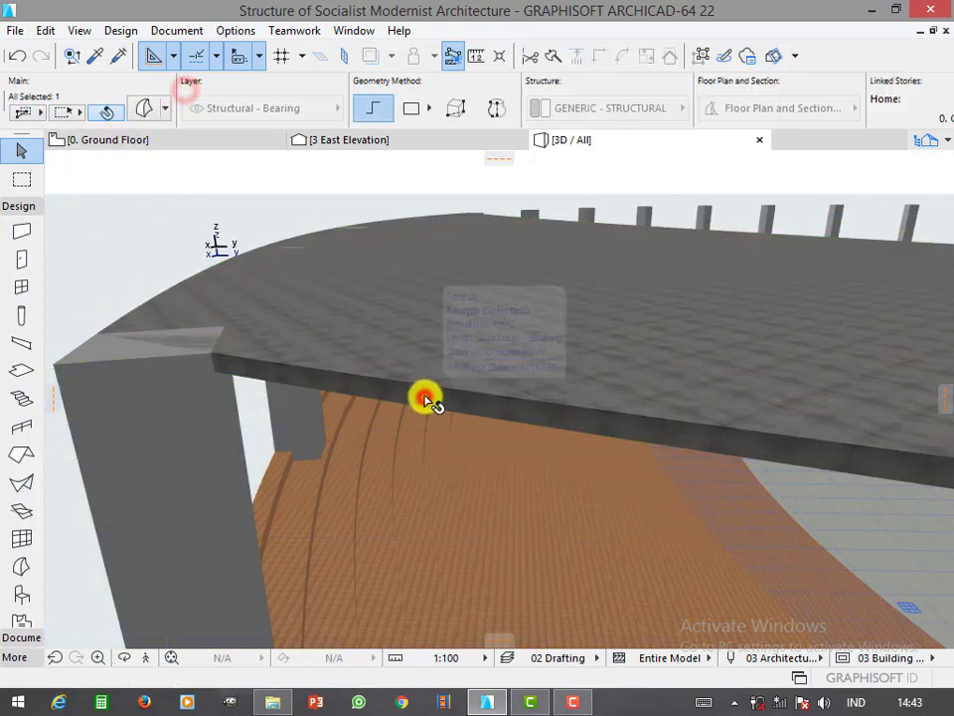
{"action": "key", "text": "ctrl+d"}
{"action": "left_click", "coordinate": [97, 338]}
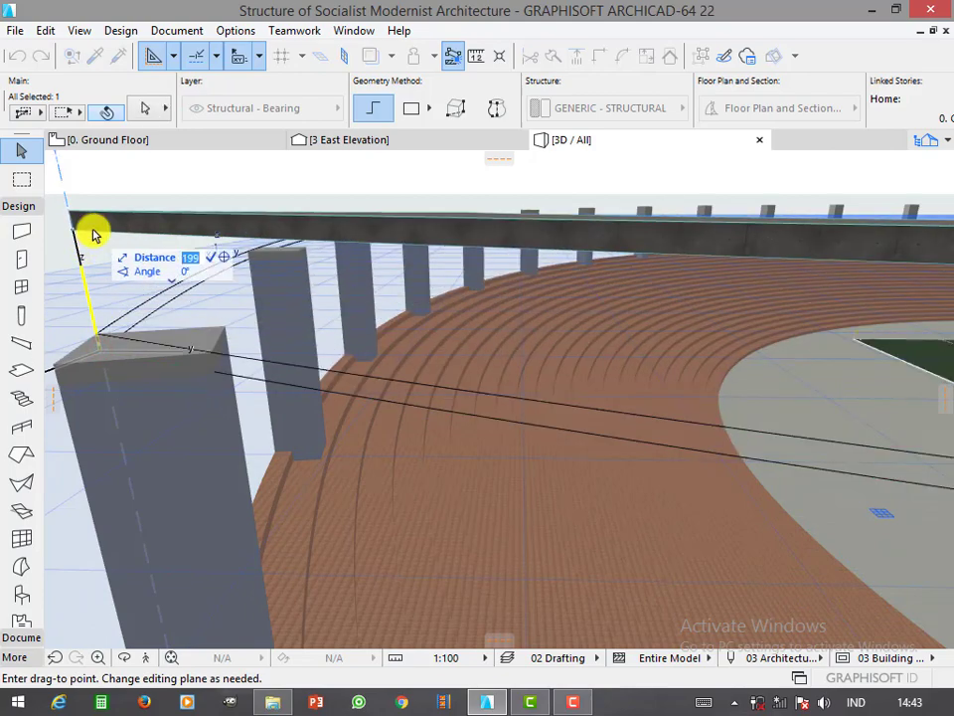
{"action": "left_click", "coordinate": [108, 260]}
- Orbit and zoom over the stadium to inspect the lifted roof, then deselect it
{"action": "middle_click_drag", "start_coordinate": [145, 326], "coordinate": [456, 377], "text": "shift"}
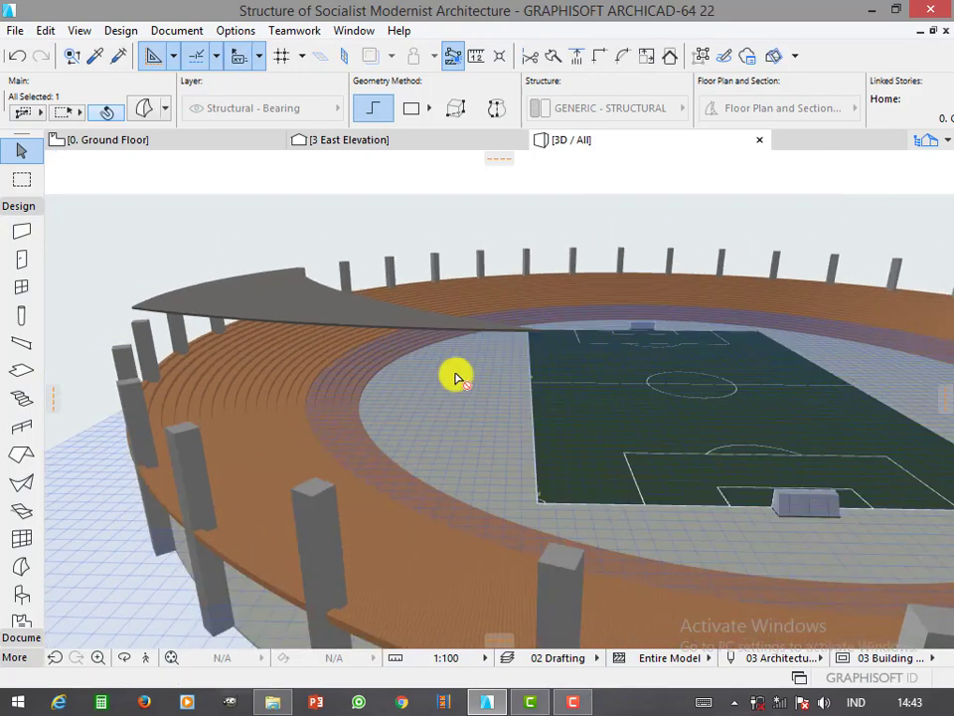
{"action": "scroll", "coordinate": [500, 356], "scroll_direction": "up", "scroll_amount": 3}
{"action": "scroll", "coordinate": [517, 343], "scroll_direction": "up", "scroll_amount": 2}
{"action": "scroll", "coordinate": [643, 308], "scroll_direction": "down", "scroll_amount": 3}
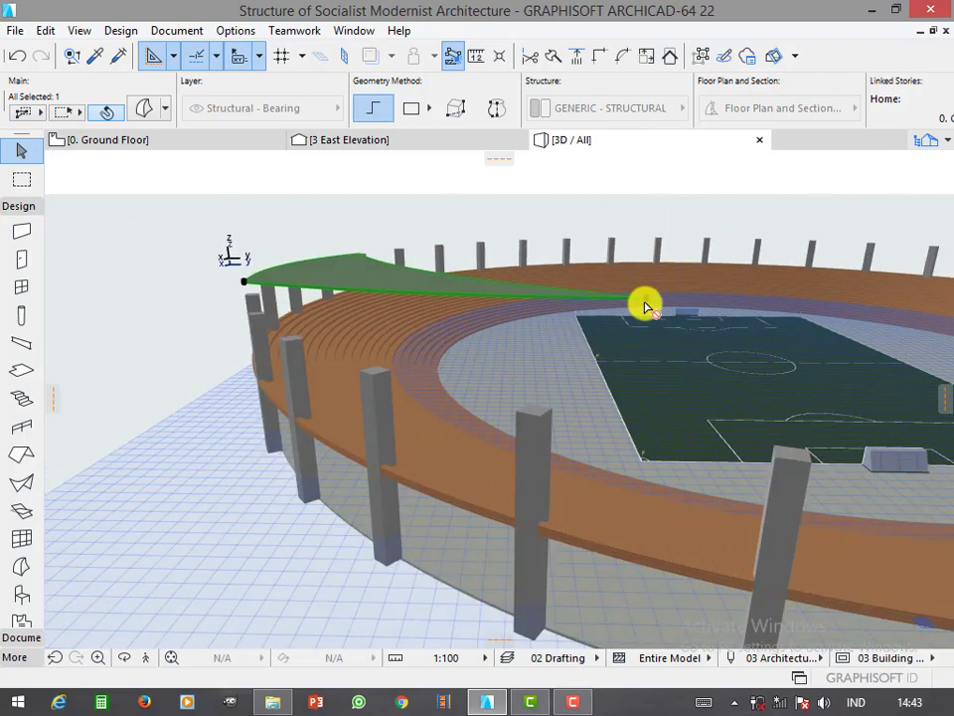
{"action": "scroll", "coordinate": [641, 305], "scroll_direction": "up", "scroll_amount": 3}
{"action": "scroll", "coordinate": [644, 296], "scroll_direction": "up", "scroll_amount": 2}
{"action": "scroll", "coordinate": [644, 296], "scroll_direction": "up", "scroll_amount": 1}
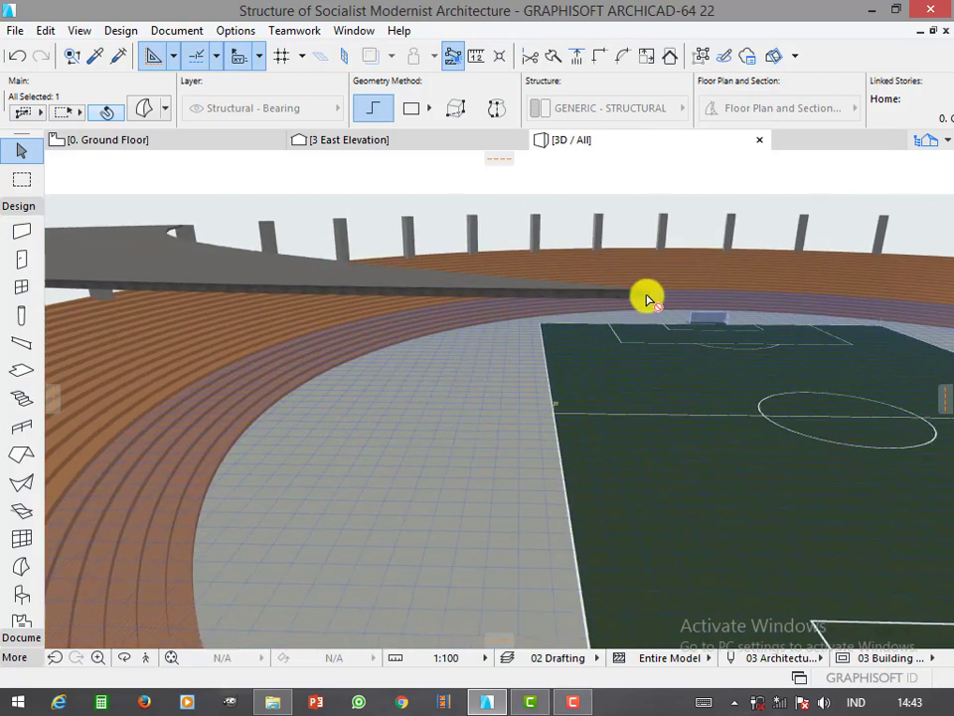
{"action": "scroll", "coordinate": [663, 300], "scroll_direction": "up", "scroll_amount": 2}
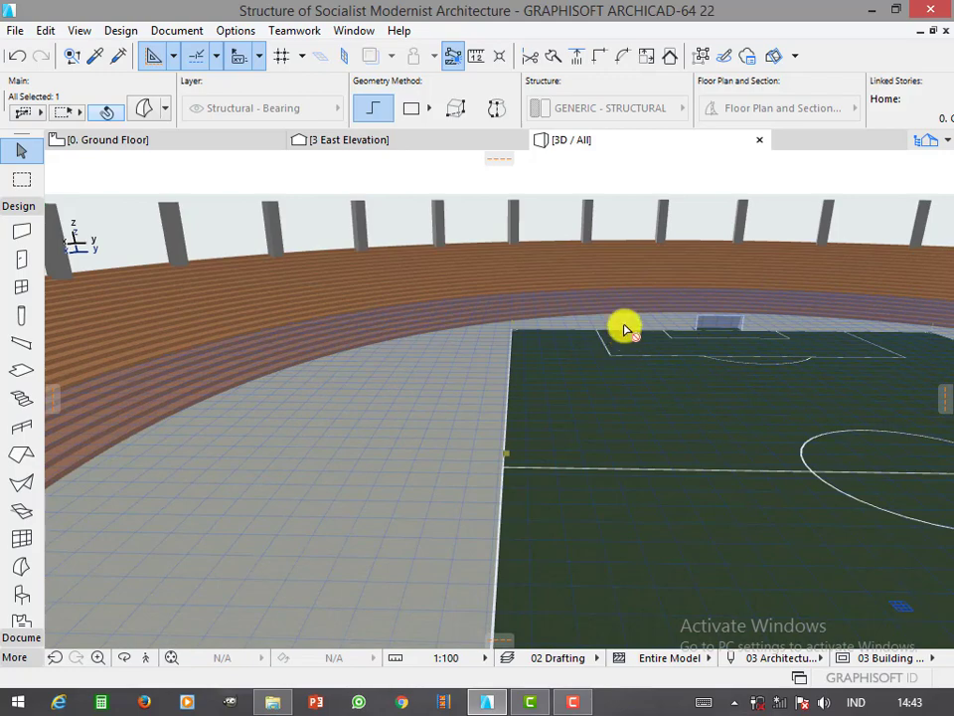
{"action": "scroll", "coordinate": [625, 333], "scroll_direction": "down", "scroll_amount": 1}
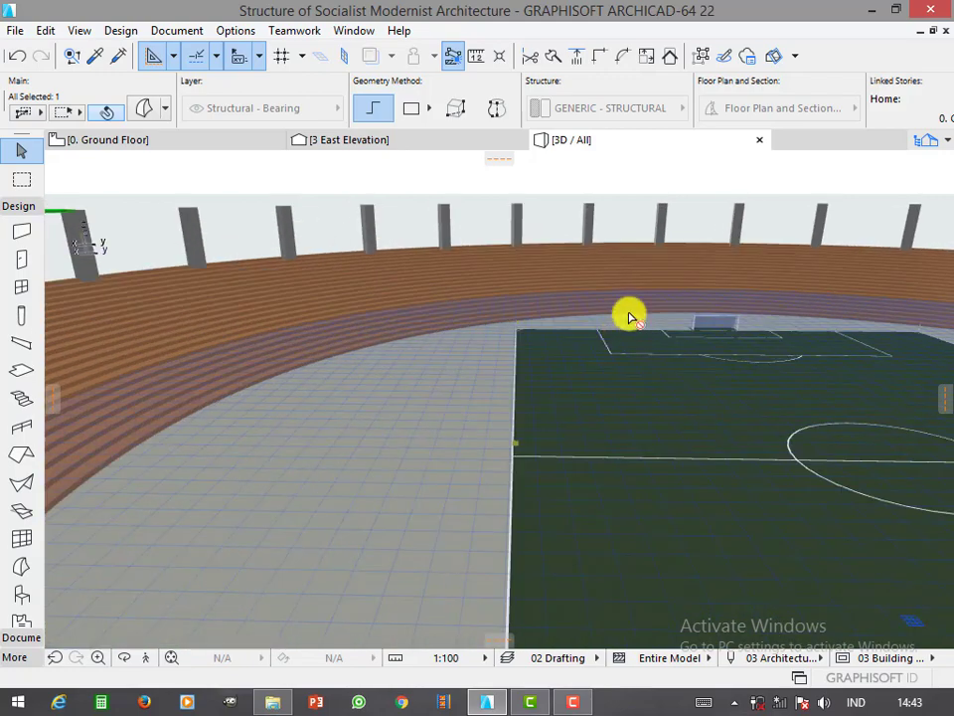
{"action": "scroll", "coordinate": [634, 321], "scroll_direction": "down", "scroll_amount": 1}
{"action": "scroll", "coordinate": [639, 326], "scroll_direction": "down", "scroll_amount": 1}
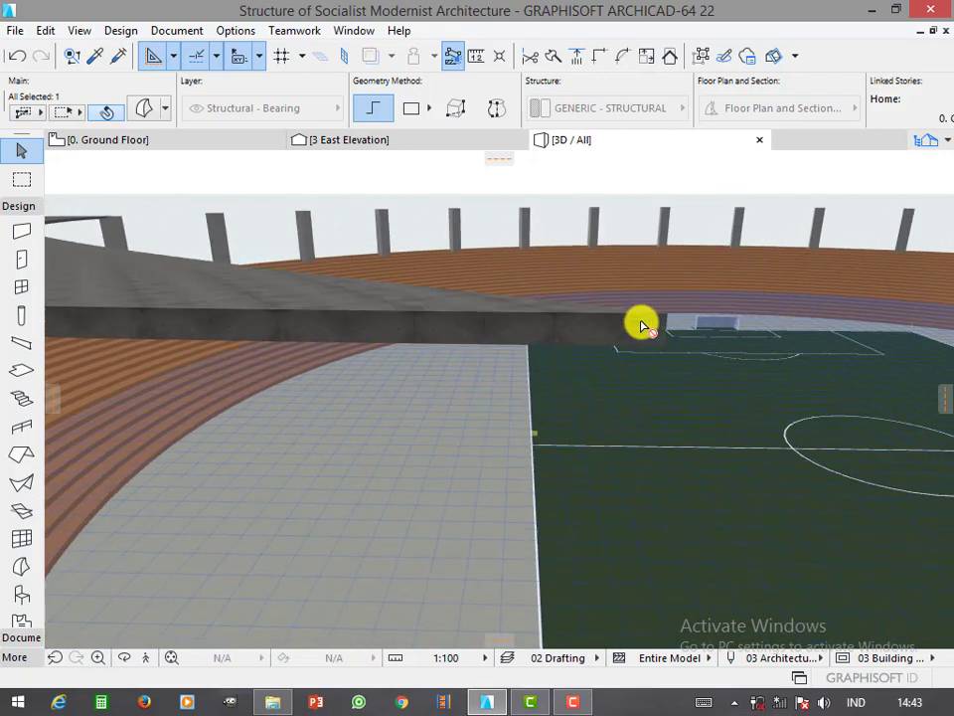
{"action": "key", "text": "Escape"}
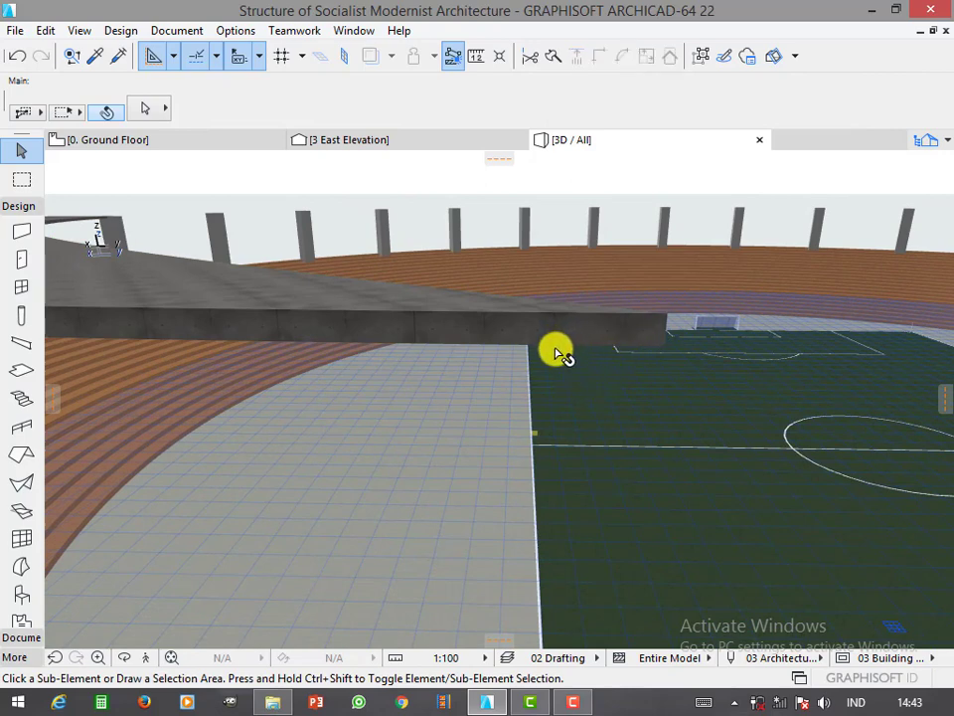
- Raise the roof slab's tip vertex by 500
{"action": "middle_click_drag", "start_coordinate": [560, 353], "coordinate": [525, 469], "text": "shift"}
{"action": "left_click", "coordinate": [582, 444]}
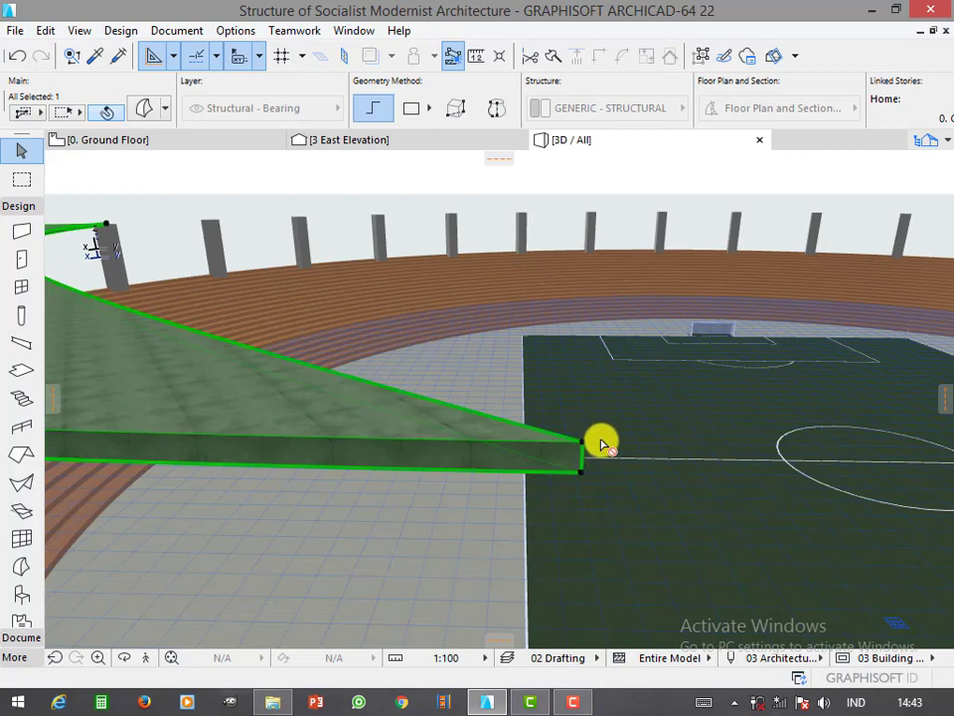
{"action": "key", "text": "Escape"}
{"action": "mouse_move", "coordinate": [502, 334]}
{"action": "middle_mouse_down", "text": "shift"}
{"action": "mouse_move", "coordinate": [370, 454]}
{"action": "mouse_move", "coordinate": [487, 440]}
{"action": "middle_mouse_up", "text": "shift"}
{"action": "scroll", "coordinate": [500, 431], "scroll_direction": "up", "scroll_amount": 3}
{"action": "scroll", "coordinate": [478, 381], "scroll_direction": "up", "scroll_amount": 3}
{"action": "middle_click_drag", "start_coordinate": [478, 381], "coordinate": [482, 393], "text": "shift"}
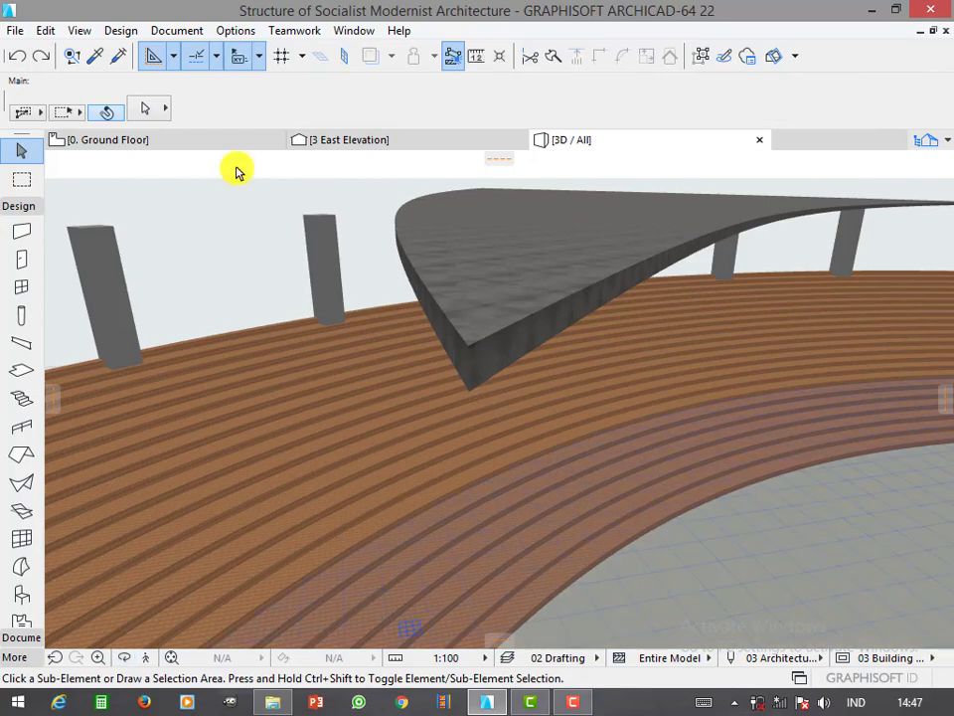
{"action": "left_click", "coordinate": [469, 360]}
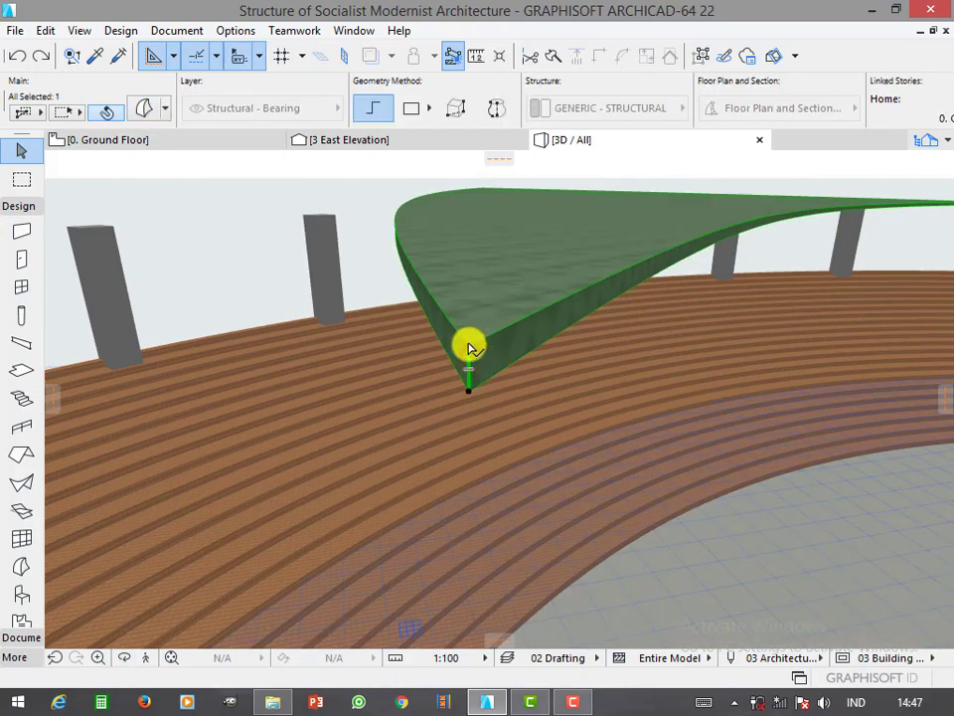
{"action": "left_click", "coordinate": [485, 309]}
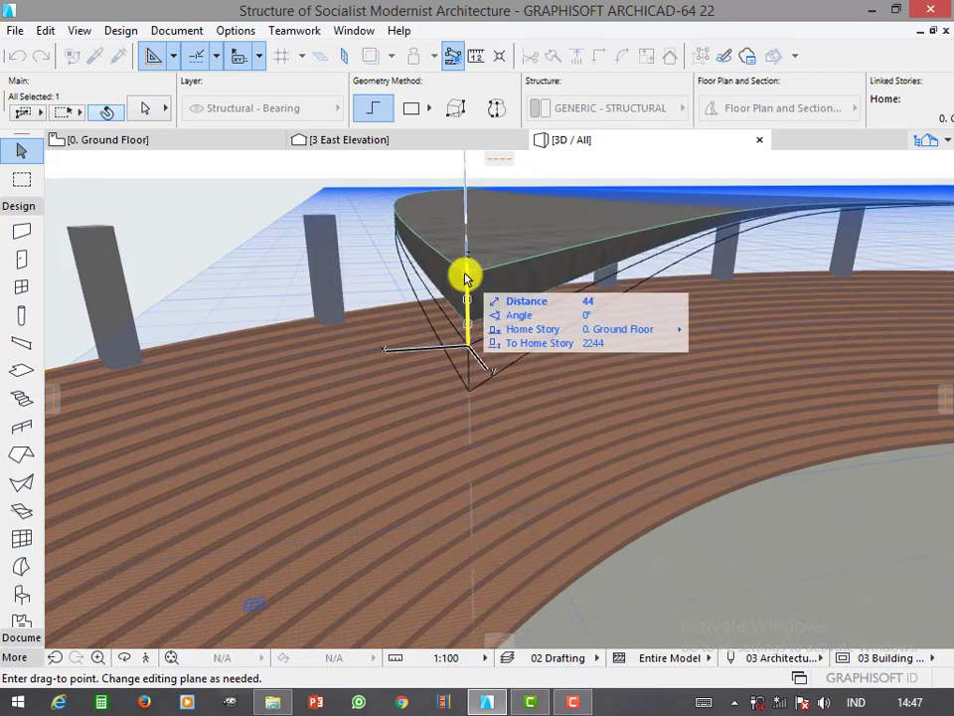
{"action": "key", "text": "Return"}
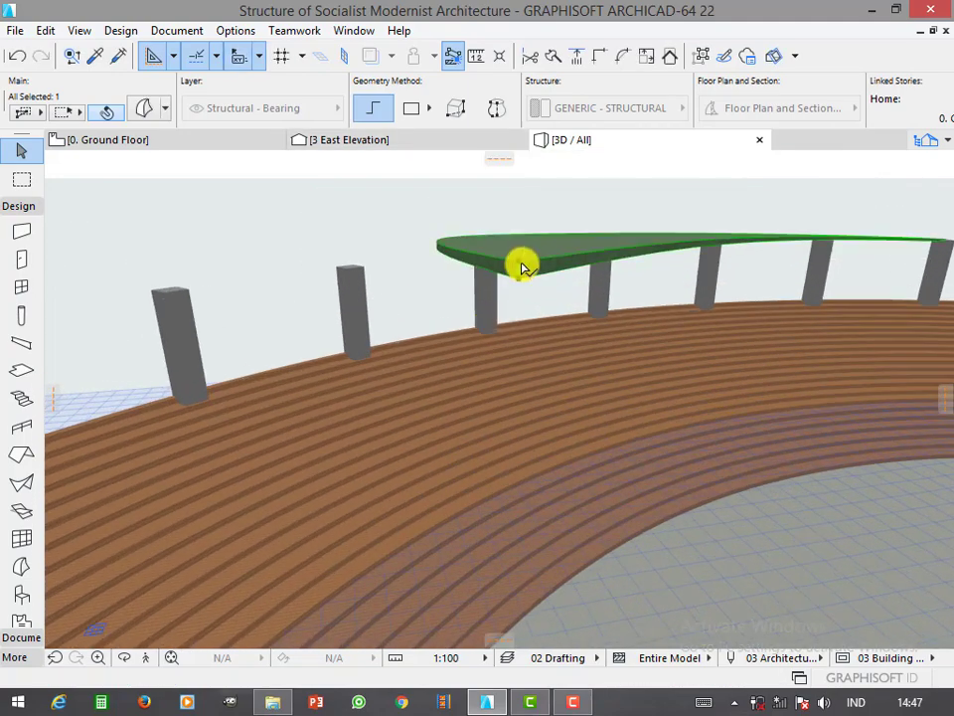
- Raise an edge point, lift the whole slab 10, and return to the Ground Floor plan
{"action": "left_click", "coordinate": [518, 261]}
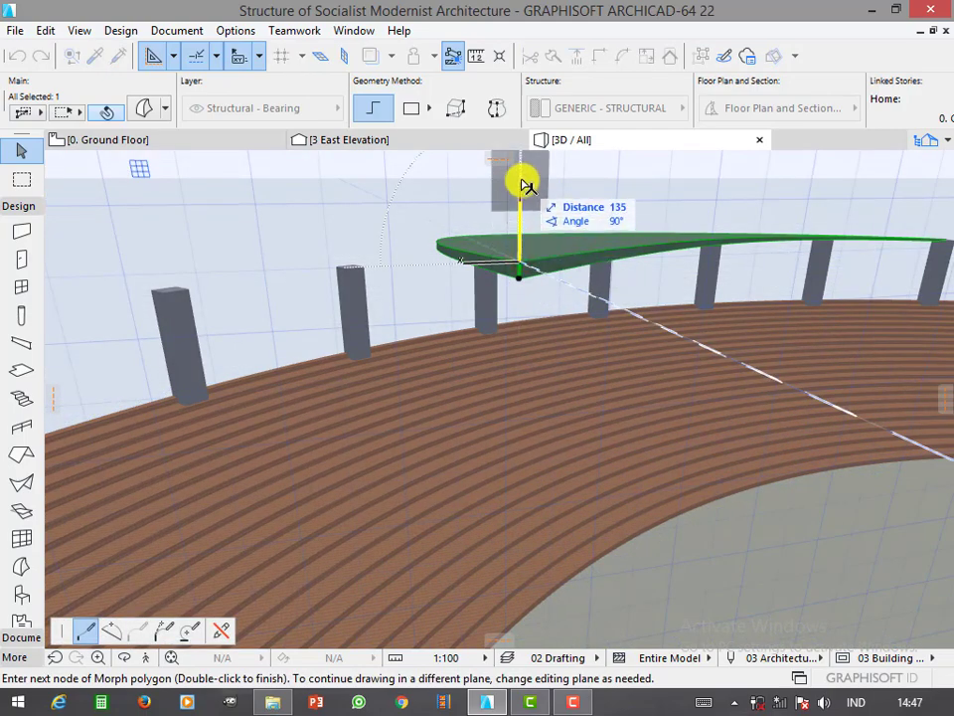
{"action": "left_click", "coordinate": [533, 252]}
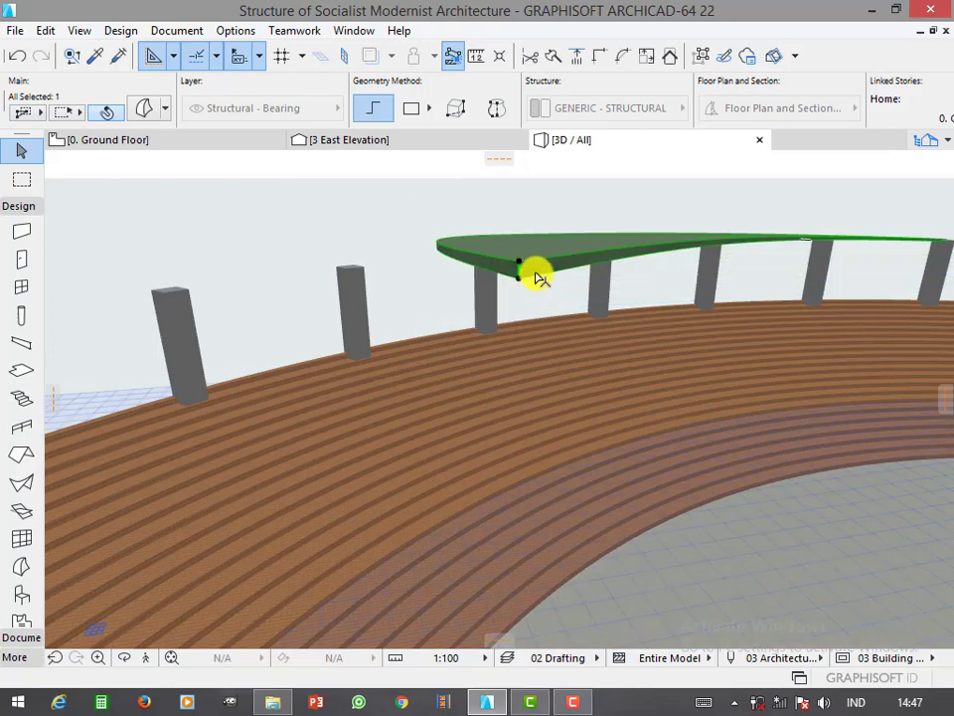
{"action": "left_click", "coordinate": [521, 281]}
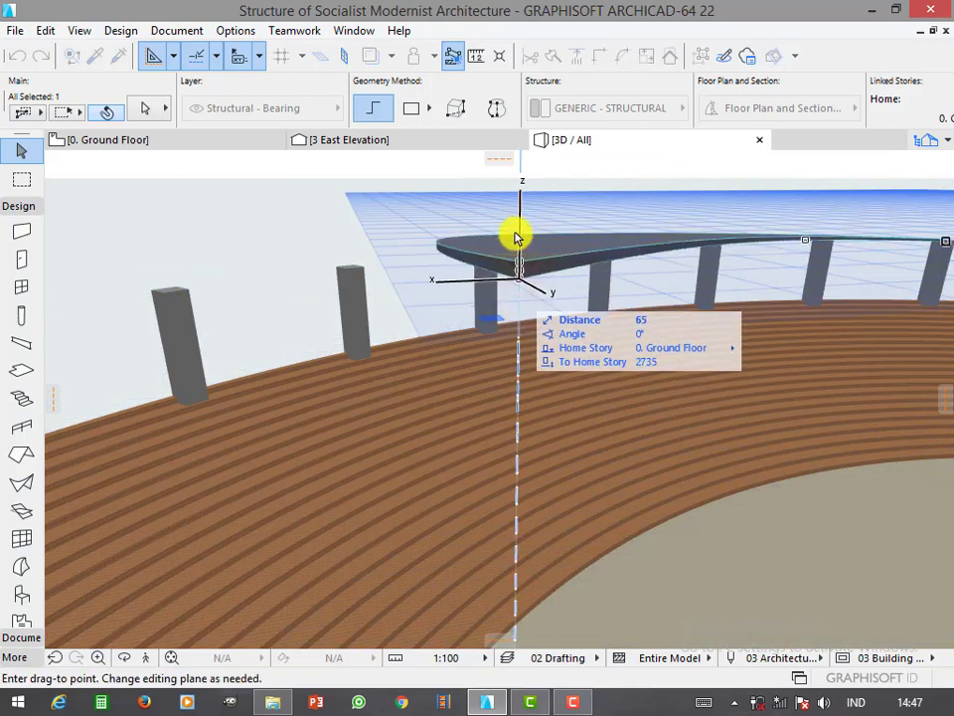
{"action": "key", "text": "Return"}
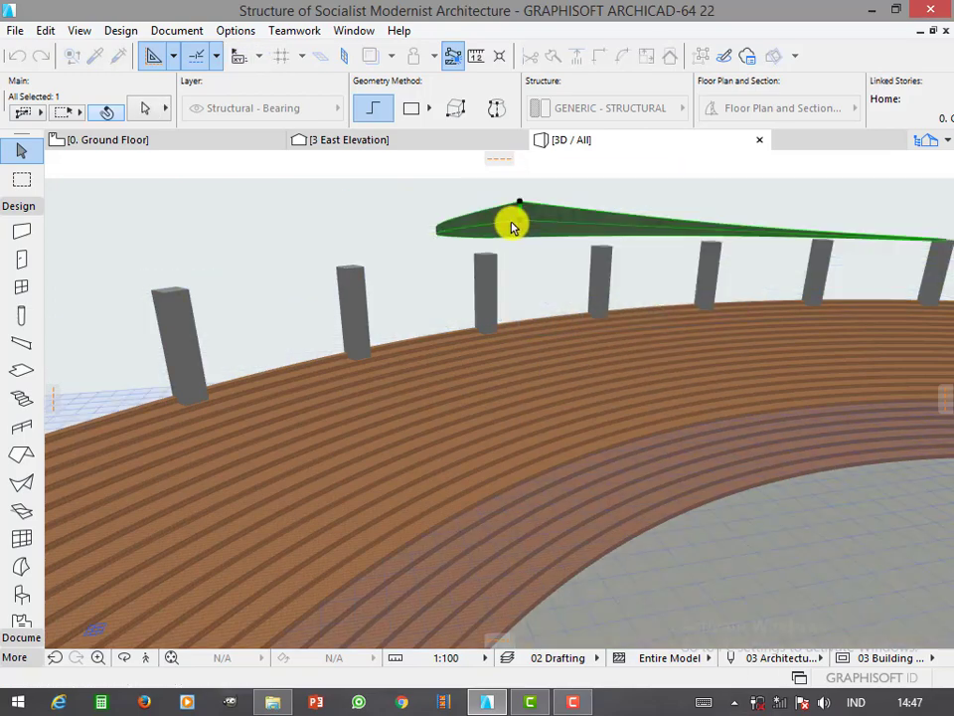
{"action": "left_click", "coordinate": [320, 206]}
{"action": "left_click", "coordinate": [248, 141]}
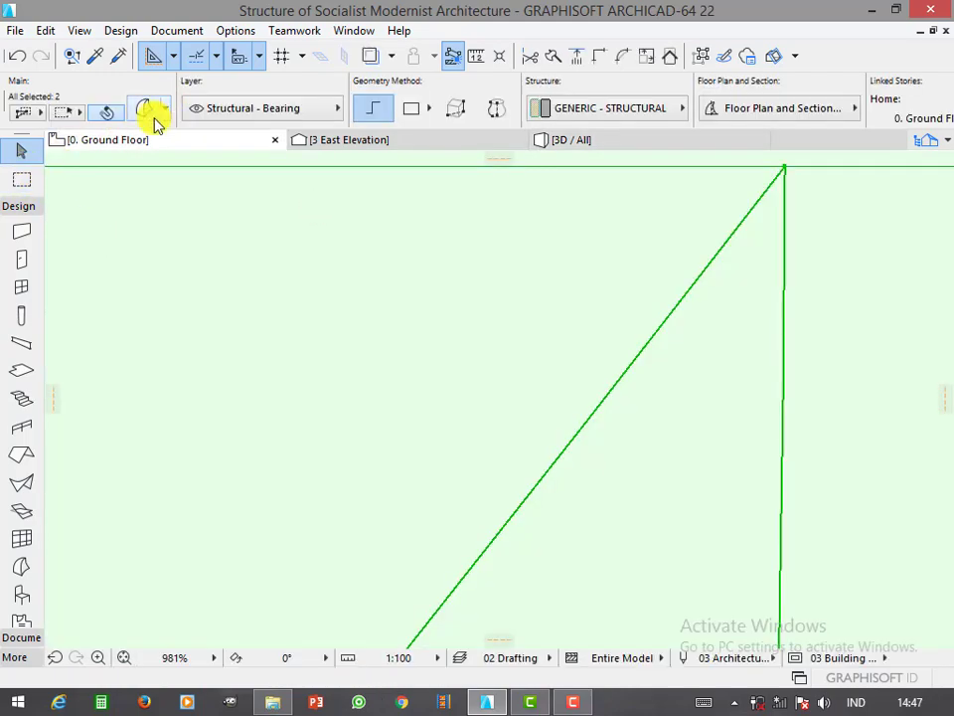
- Clear the selection and select the curved roof slab in the plan
{"action": "key", "text": "Escape"}
{"action": "scroll", "coordinate": [308, 248], "scroll_direction": "down", "scroll_amount": 3}
{"action": "left_click", "coordinate": [606, 377]}
{"action": "scroll", "coordinate": [612, 383], "scroll_direction": "down", "scroll_amount": 4}
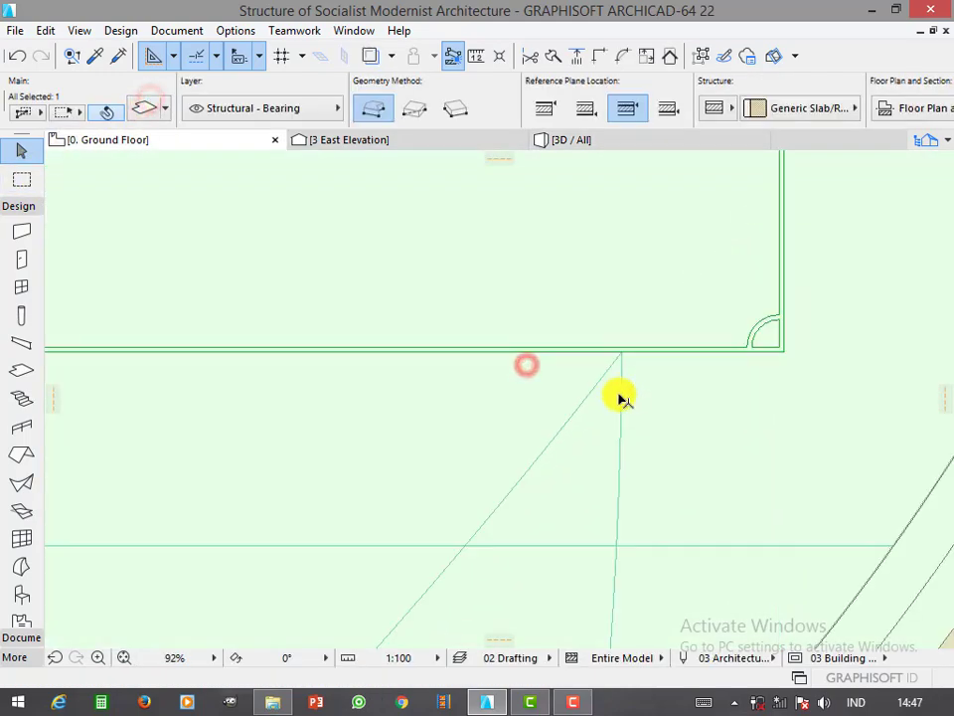
{"action": "scroll", "coordinate": [627, 328], "scroll_direction": "down", "scroll_amount": 4}
{"action": "scroll", "coordinate": [676, 448], "scroll_direction": "down", "scroll_amount": 5}
{"action": "scroll", "coordinate": [612, 503], "scroll_direction": "down", "scroll_amount": 1}
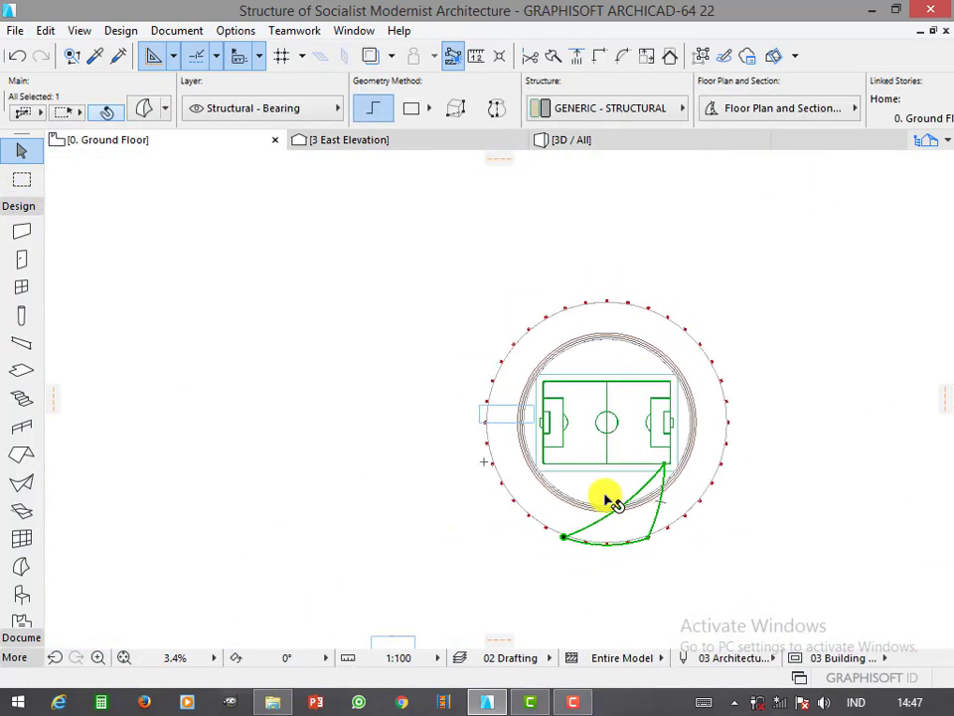
- Start Rotate Multiple Copies (Ctrl+E) about the stadium centre, beginning the arc at the slab's end
{"action": "key", "text": "ctrl+e"}
{"action": "left_click", "coordinate": [608, 422]}
{"action": "scroll", "coordinate": [602, 532], "scroll_direction": "up", "scroll_amount": 5}
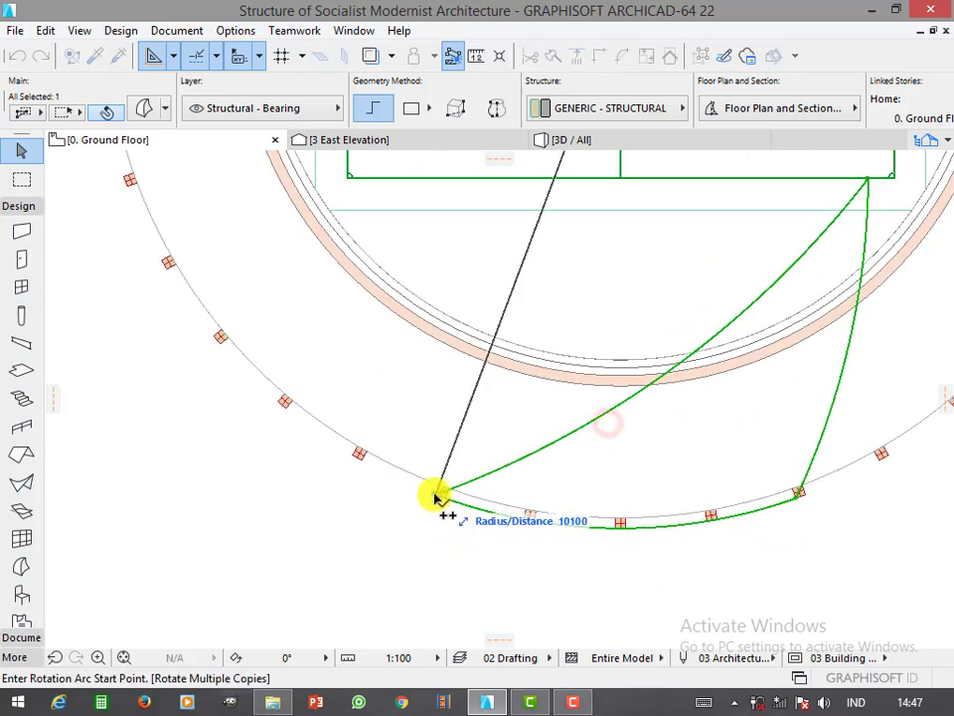
{"action": "left_click", "coordinate": [436, 494]}
{"action": "scroll", "coordinate": [415, 537], "scroll_direction": "down", "scroll_amount": 3}
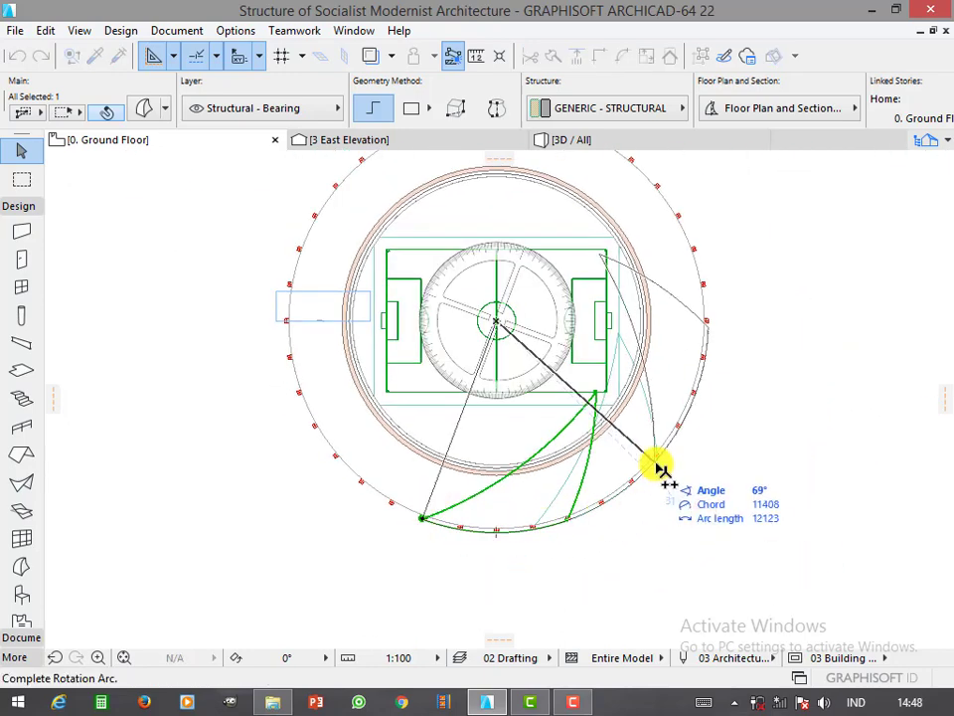
{"action": "scroll", "coordinate": [651, 468], "scroll_direction": "up", "scroll_amount": 3}
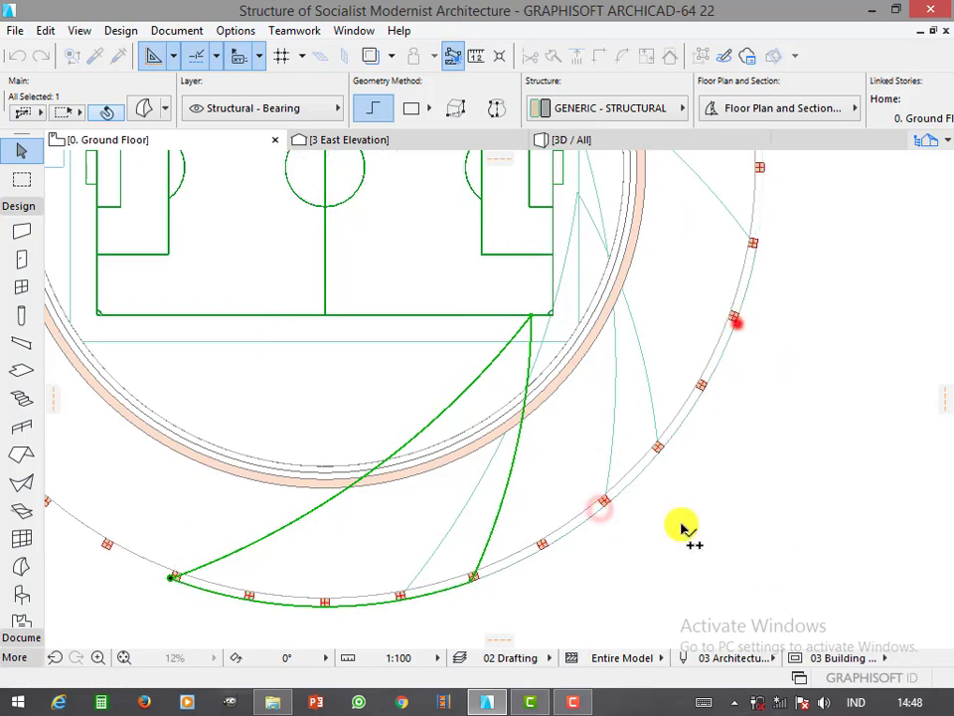
{"action": "scroll", "coordinate": [682, 528], "scroll_direction": "down", "scroll_amount": 3}
{"action": "scroll", "coordinate": [671, 405], "scroll_direction": "up", "scroll_amount": 2}
- Sweep the rotation arc around the ring to create twelve roof segments, then deselect them
{"action": "left_click", "coordinate": [742, 334]}
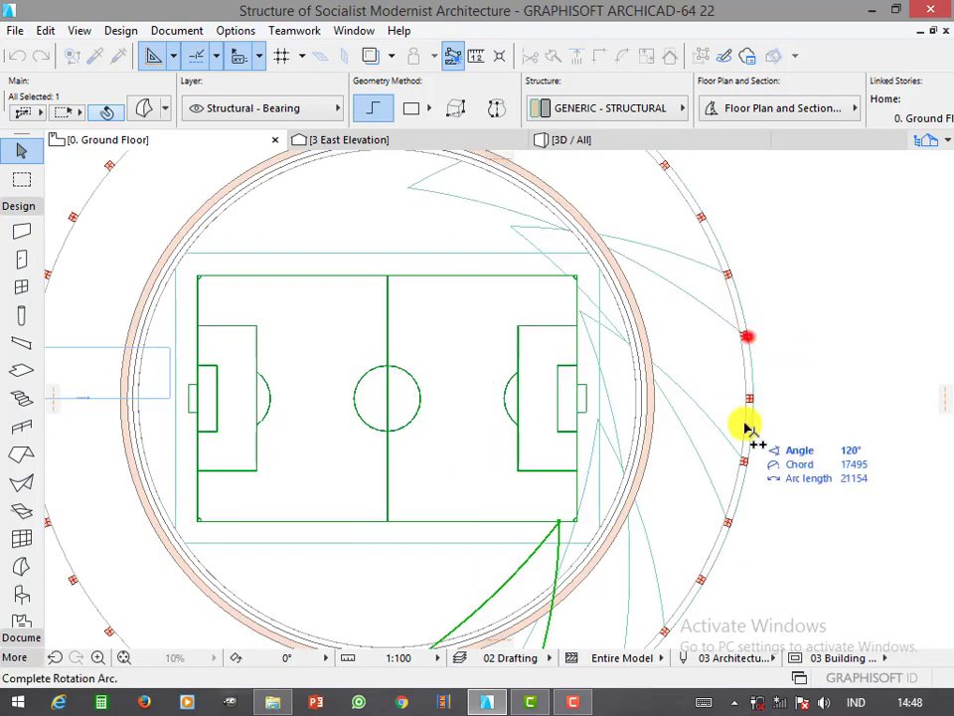
{"action": "scroll", "coordinate": [671, 314], "scroll_direction": "down", "scroll_amount": 3}
{"action": "scroll", "coordinate": [731, 336], "scroll_direction": "up", "scroll_amount": 3}
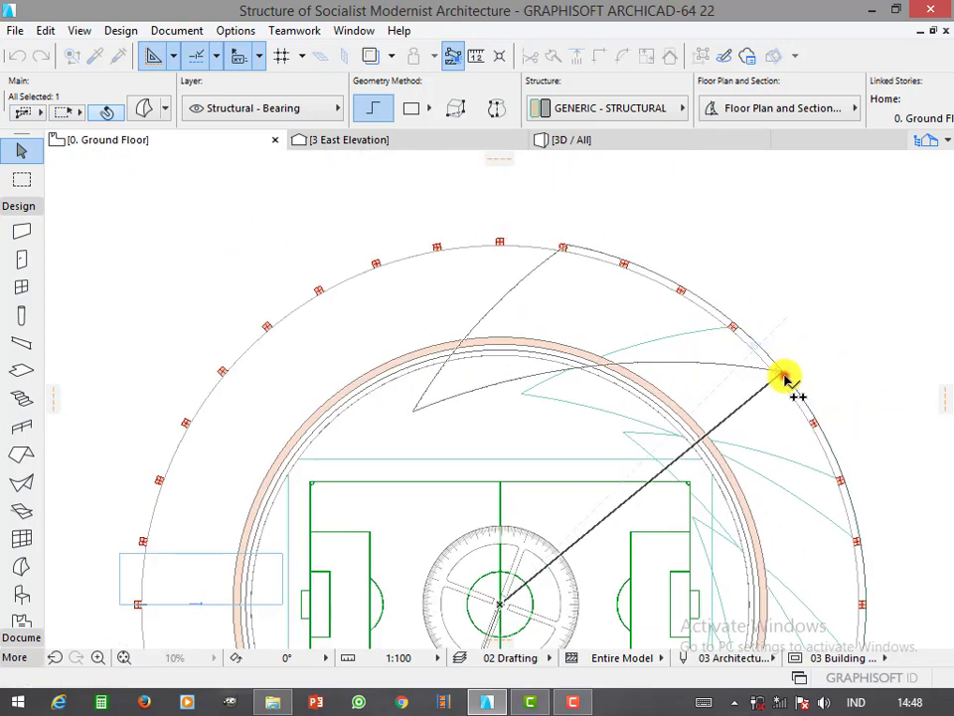
{"action": "left_click", "coordinate": [781, 374]}
{"action": "left_click", "coordinate": [628, 264]}
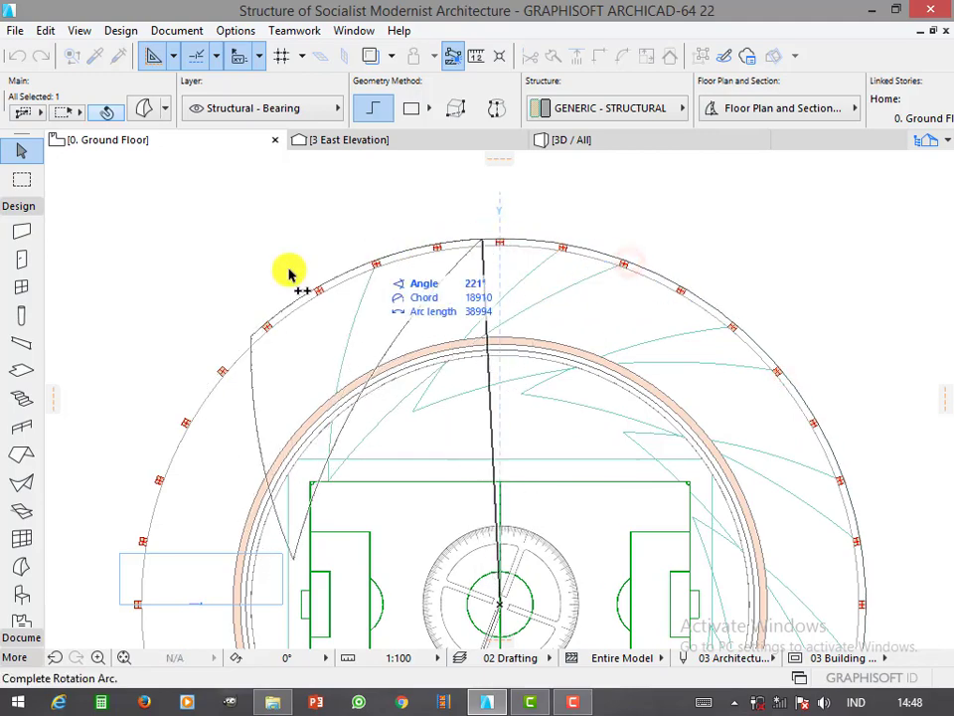
{"action": "left_click", "coordinate": [442, 243]}
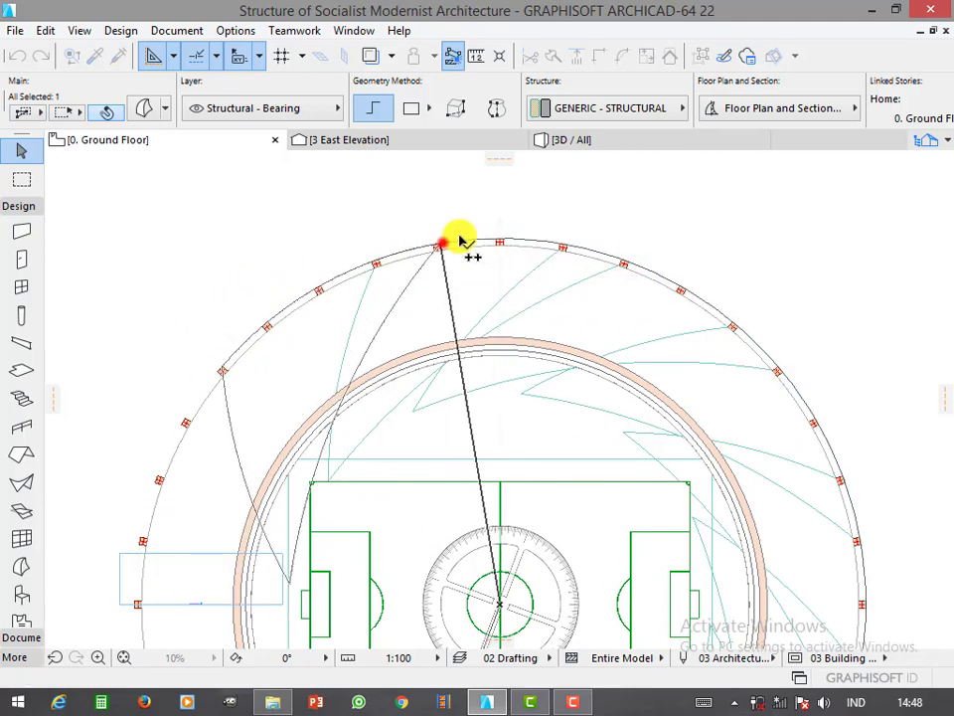
{"action": "left_click", "coordinate": [270, 319]}
{"action": "scroll", "coordinate": [496, 283], "scroll_direction": "down", "scroll_amount": 1}
{"action": "scroll", "coordinate": [496, 283], "scroll_direction": "down", "scroll_amount": 3}
{"action": "scroll", "coordinate": [429, 370], "scroll_direction": "up", "scroll_amount": 3}
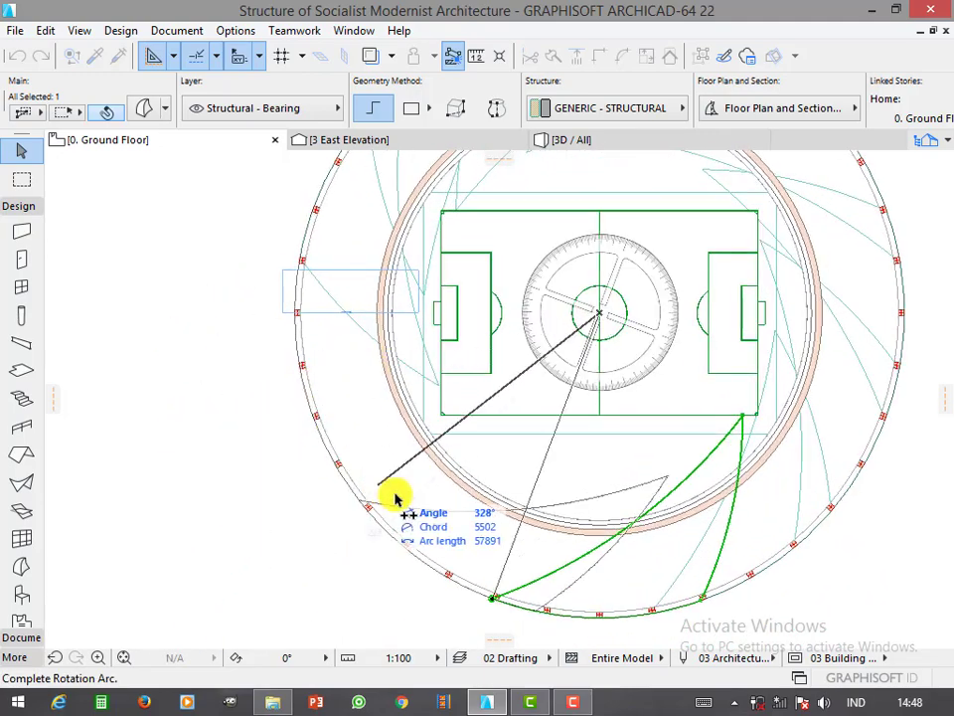
{"action": "left_click", "coordinate": [316, 206]}
{"action": "scroll", "coordinate": [313, 416], "scroll_direction": "up", "scroll_amount": 3}
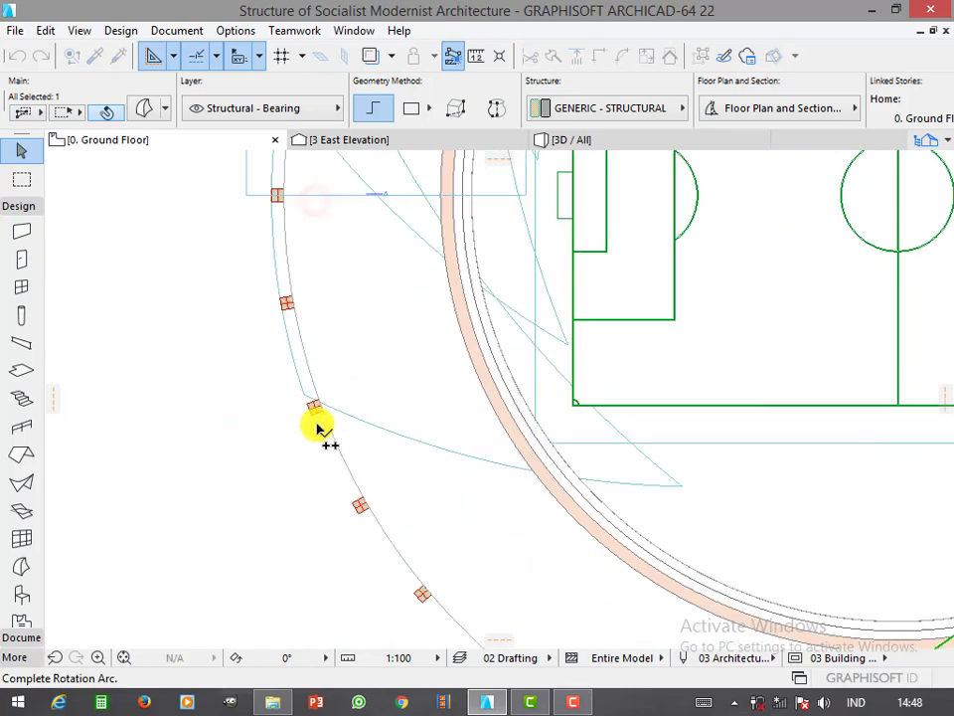
{"action": "scroll", "coordinate": [319, 421], "scroll_direction": "up", "scroll_amount": 1}
{"action": "left_click", "coordinate": [263, 244]}
{"action": "scroll", "coordinate": [264, 244], "scroll_direction": "down", "scroll_amount": 2}
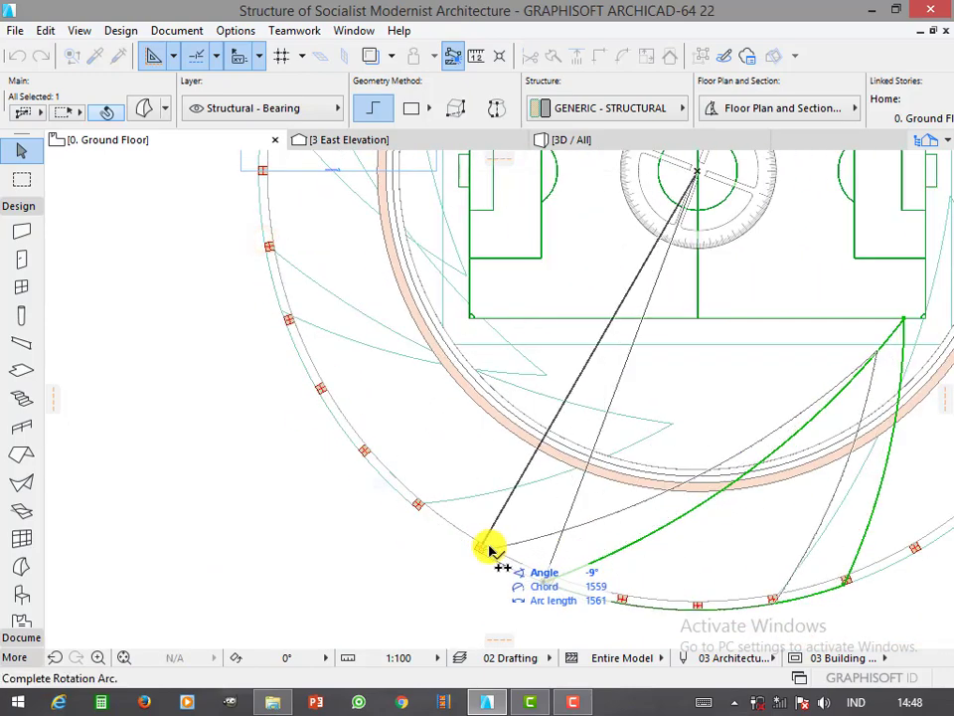
{"action": "left_click", "coordinate": [367, 453]}
{"action": "scroll", "coordinate": [284, 481], "scroll_direction": "down", "scroll_amount": 3}
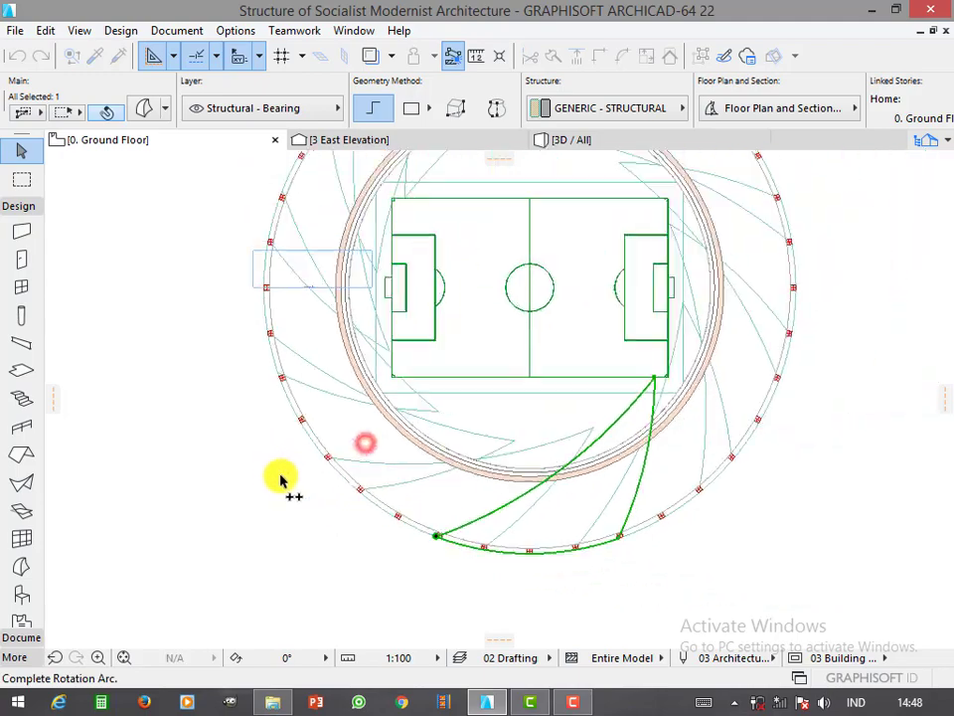
{"action": "scroll", "coordinate": [505, 507], "scroll_direction": "down", "scroll_amount": 2}
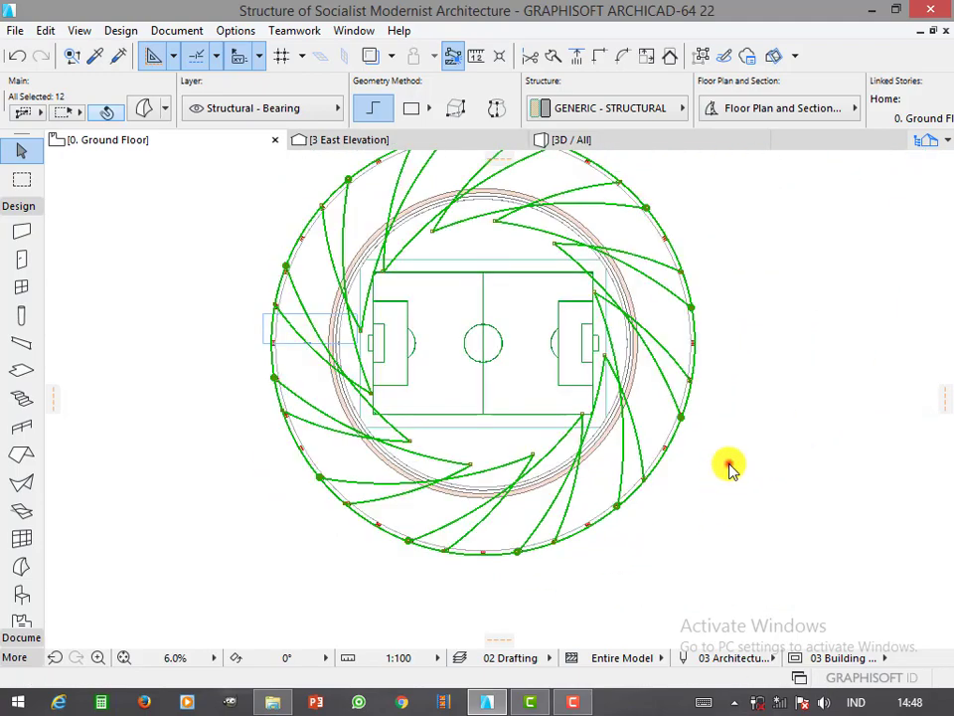
{"action": "left_click", "coordinate": [729, 464]}
- In 3D, orbit the stadium to view the seating, a low side view, and the roof from above
{"action": "left_click", "coordinate": [561, 140]}
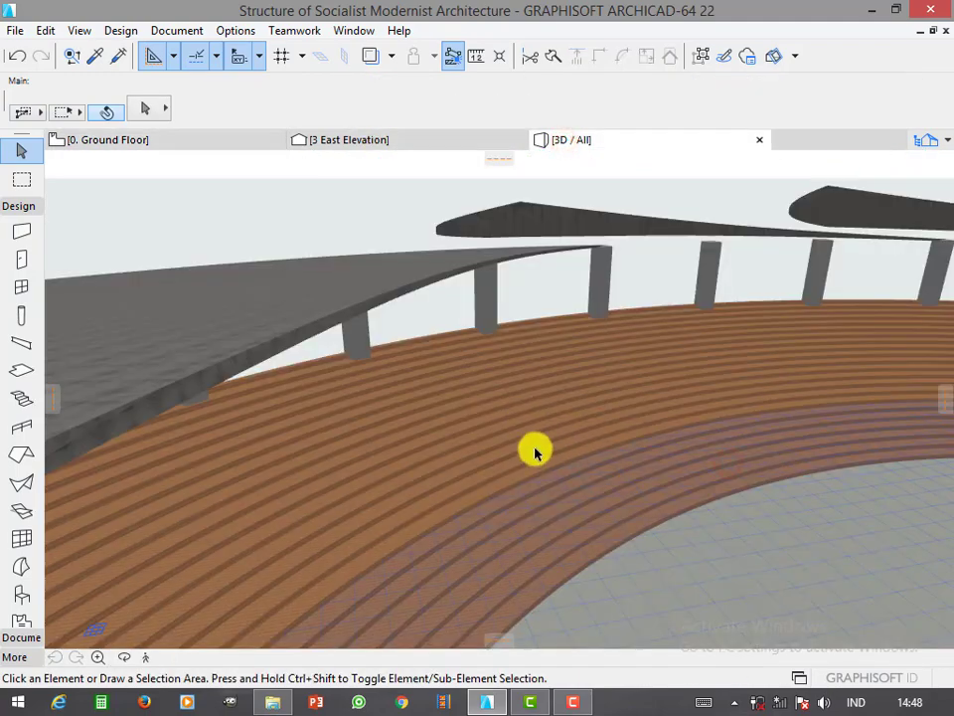
{"action": "mouse_move", "coordinate": [517, 457]}
{"action": "middle_mouse_down", "text": "shift"}
{"action": "mouse_move", "coordinate": [526, 434]}
{"action": "mouse_move", "coordinate": [654, 407]}
{"action": "mouse_move", "coordinate": [351, 424]}
{"action": "mouse_move", "coordinate": [506, 412]}
{"action": "mouse_move", "coordinate": [386, 477]}
{"action": "middle_mouse_up", "text": "shift"}
{"action": "mouse_move", "coordinate": [539, 458]}
{"action": "left_mouse_down"}
{"action": "mouse_move", "coordinate": [720, 496]}
{"action": "mouse_move", "coordinate": [473, 451]}
{"action": "mouse_move", "coordinate": [665, 453]}
{"action": "mouse_move", "coordinate": [590, 437]}
{"action": "mouse_move", "coordinate": [718, 375]}
{"action": "mouse_move", "coordinate": [586, 371]}
{"action": "mouse_move", "coordinate": [660, 481]}
{"action": "mouse_move", "coordinate": [492, 342]}
{"action": "mouse_move", "coordinate": [449, 323]}
{"action": "left_mouse_up"}
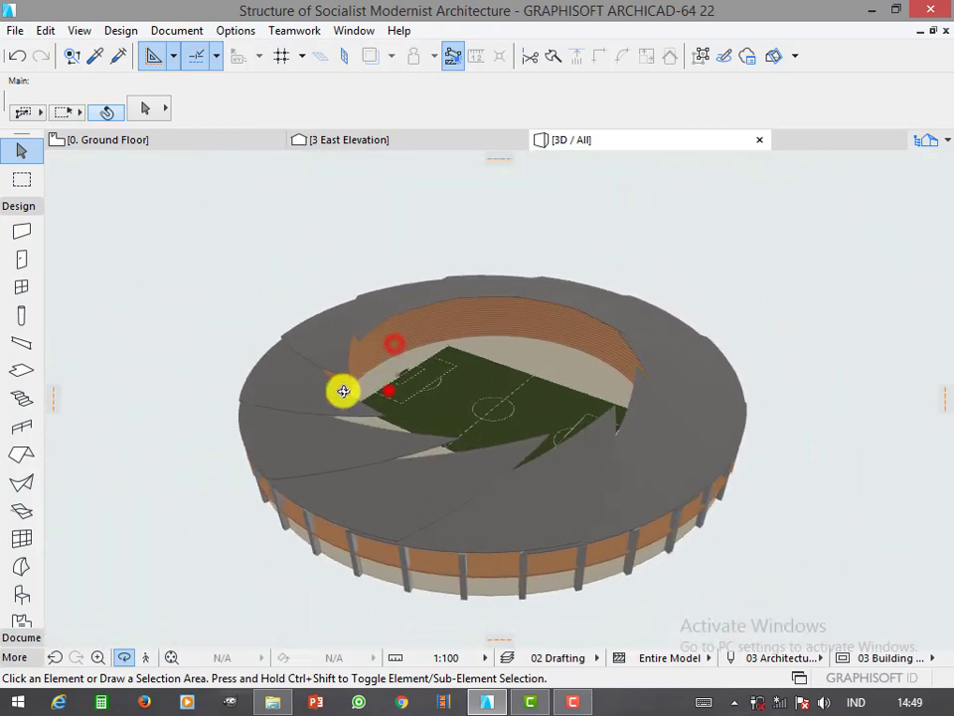
{"action": "mouse_move", "coordinate": [343, 391]}
{"action": "left_mouse_down"}
{"action": "mouse_move", "coordinate": [531, 392]}
{"action": "mouse_move", "coordinate": [577, 371]}
{"action": "mouse_move", "coordinate": [794, 342]}
{"action": "left_mouse_up"}
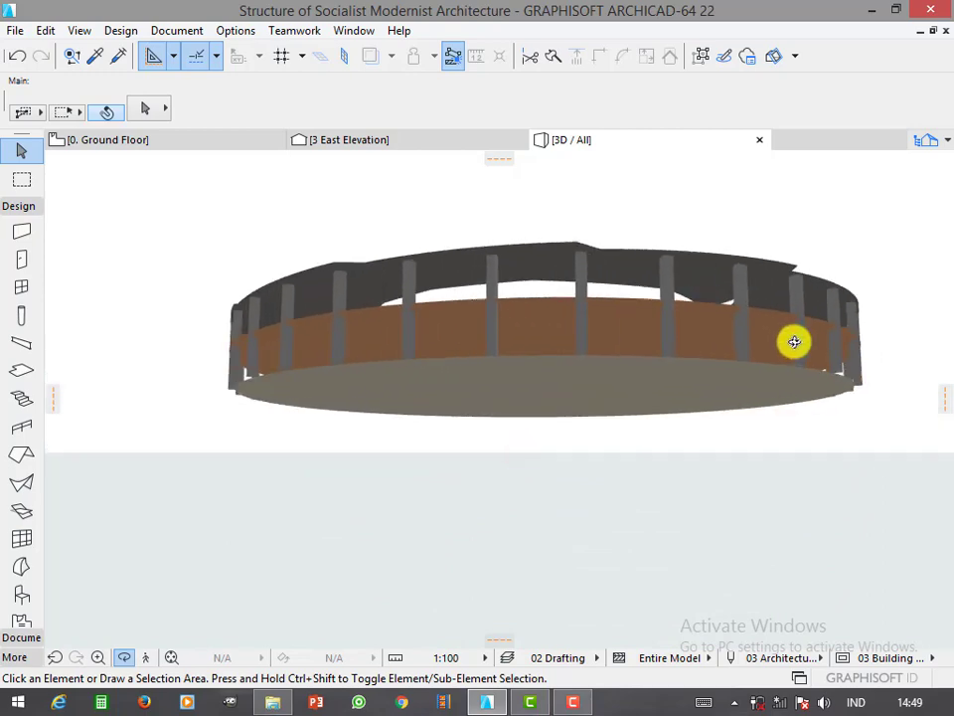